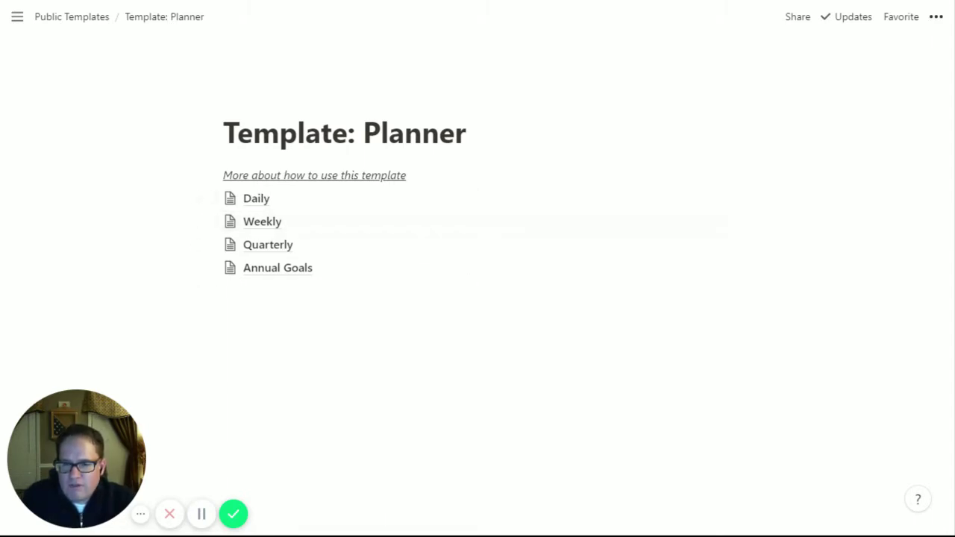
Step: Visit the Annual Goals page, then return to Template: Planner and open Quarterly
click(275, 270)
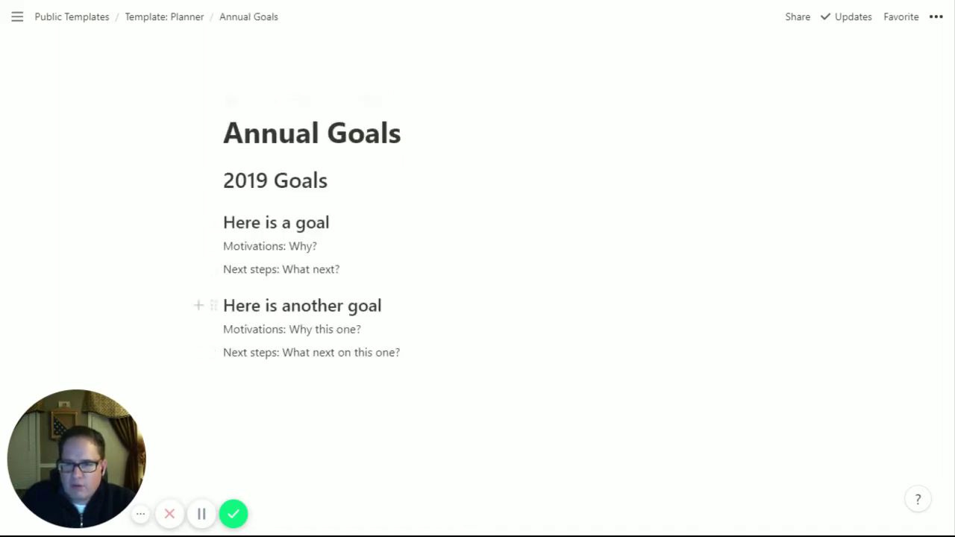
click(177, 20)
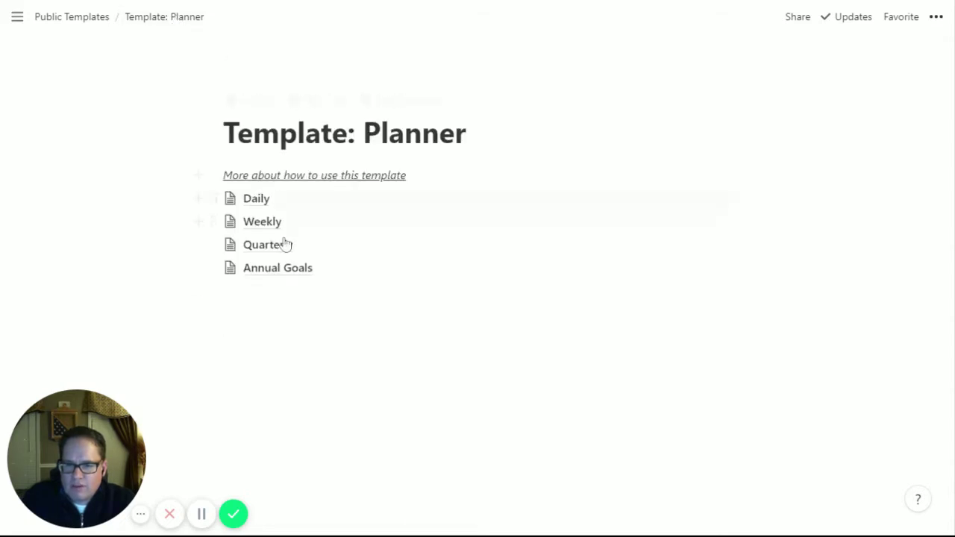
click(270, 252)
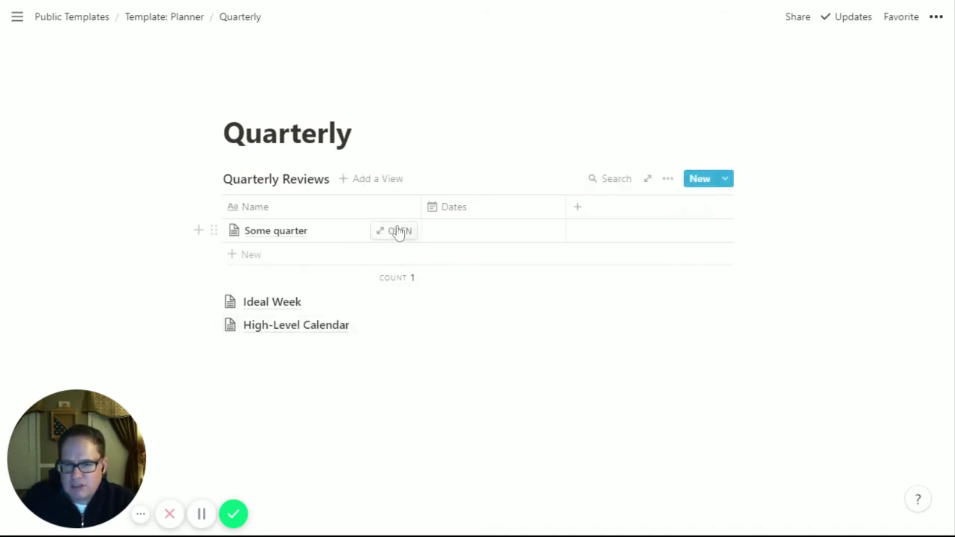
Step: Preview the Some quarter review page, then close the preview
click(396, 236)
scroll(464, 261, down, 3)
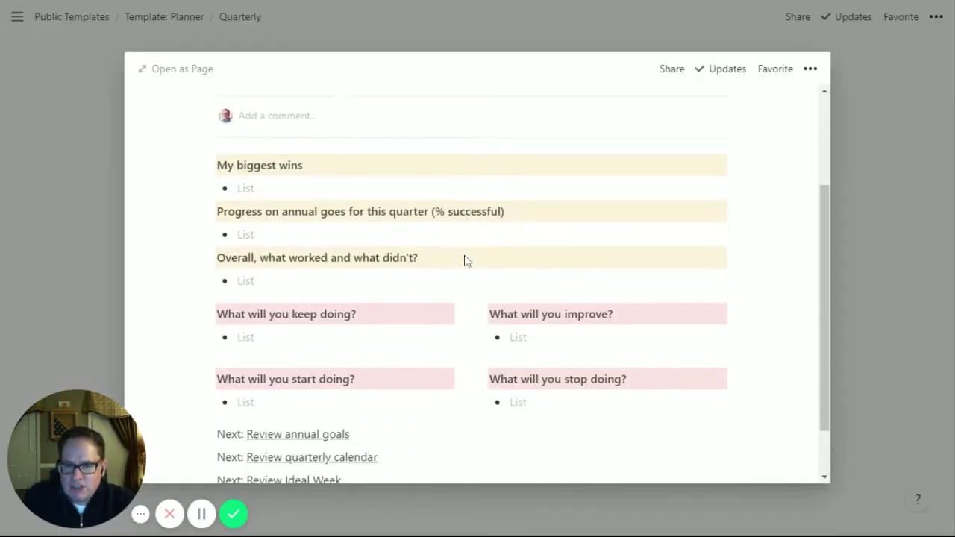
scroll(443, 303, up, 3)
click(407, 151)
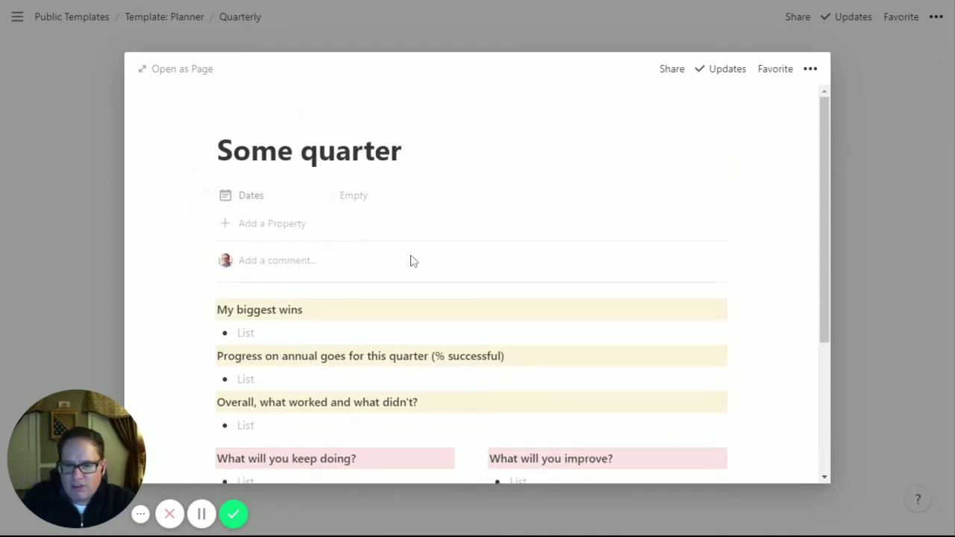
scroll(411, 260, down, 3)
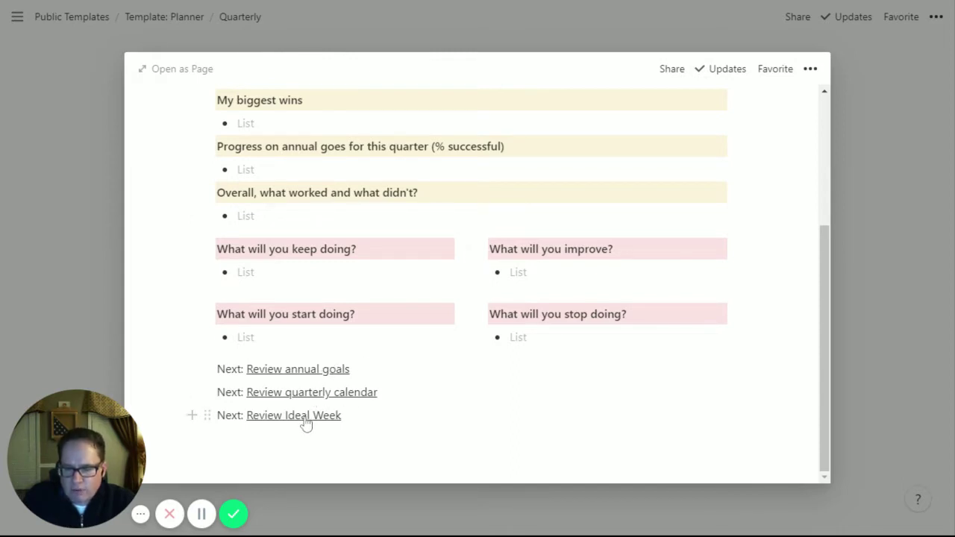
click(908, 238)
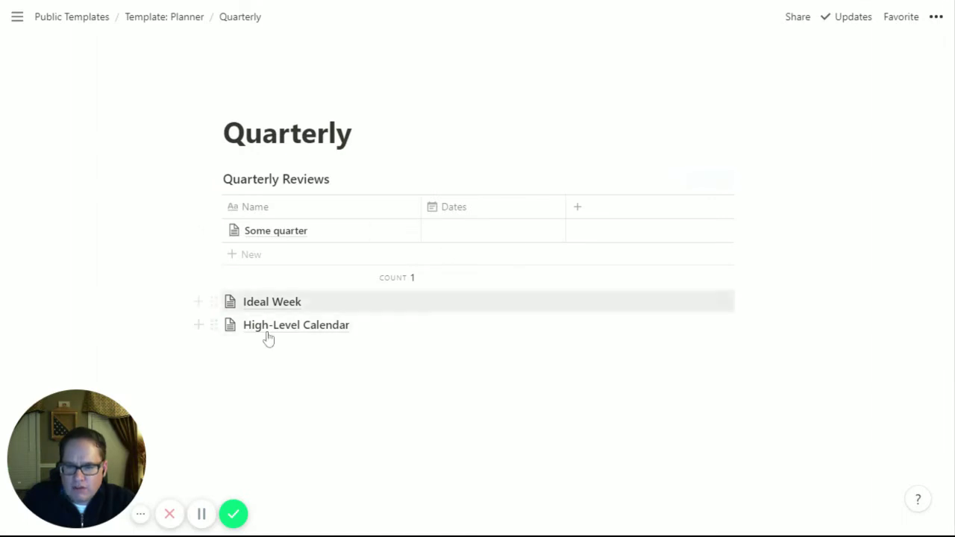
click(262, 304)
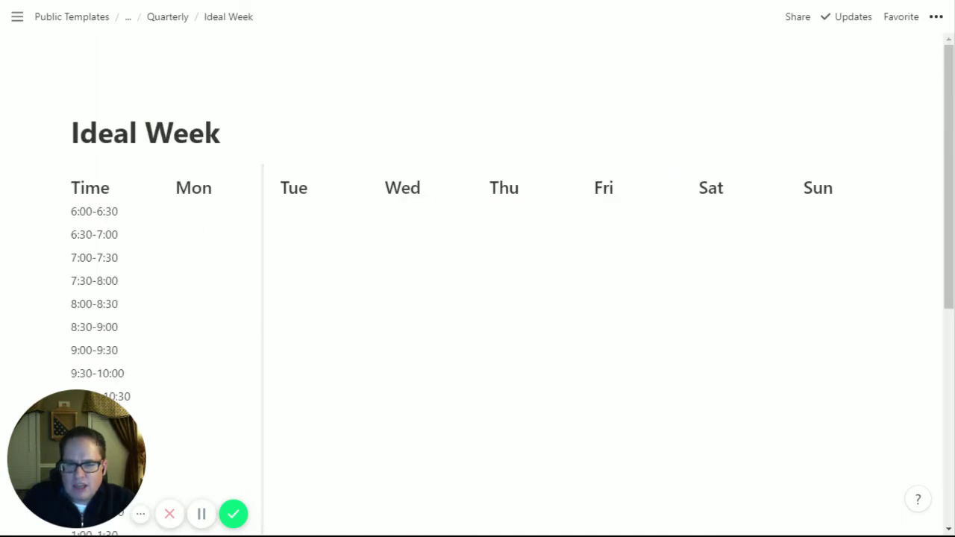
scroll(477, 283, down, 2)
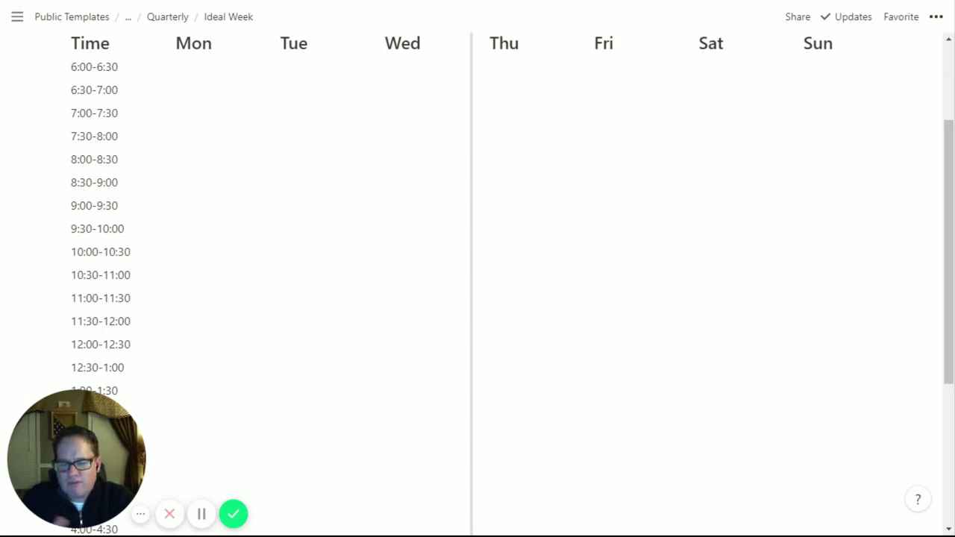
click(167, 18)
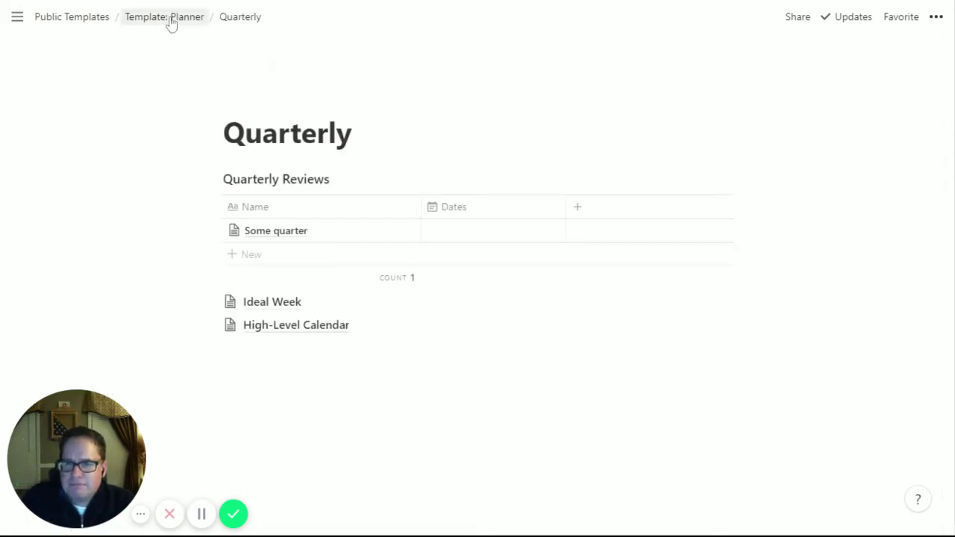
click(282, 332)
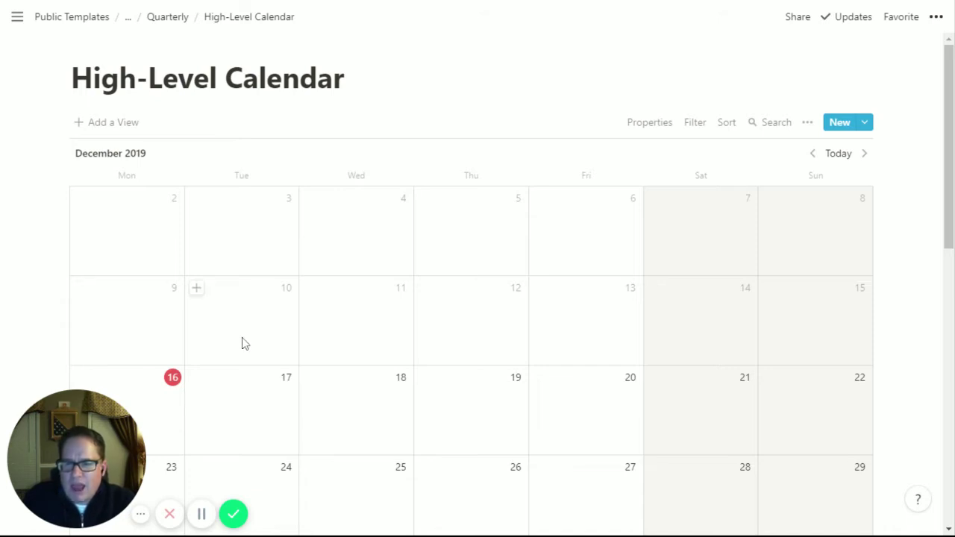
Step: Navigate back through Template: Planner to the Weekly page
click(176, 22)
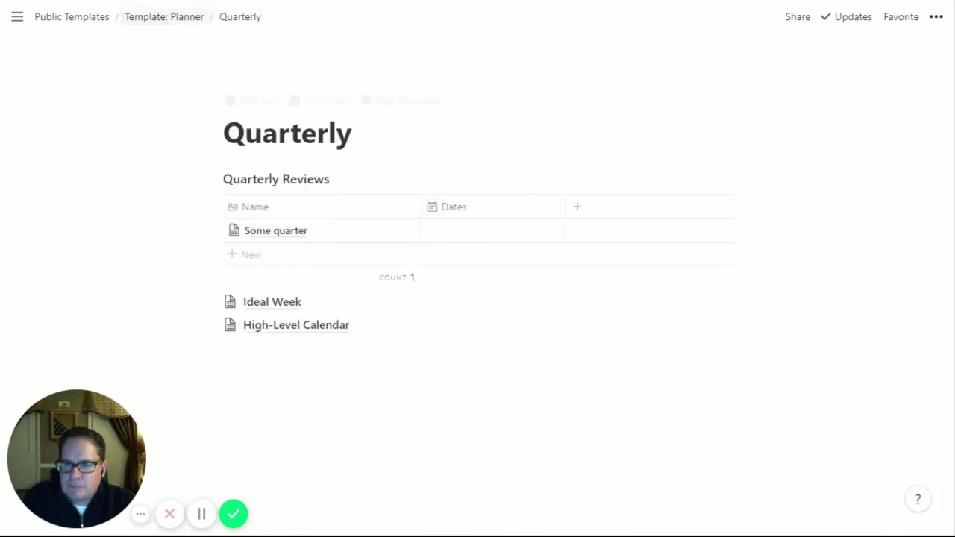
click(176, 21)
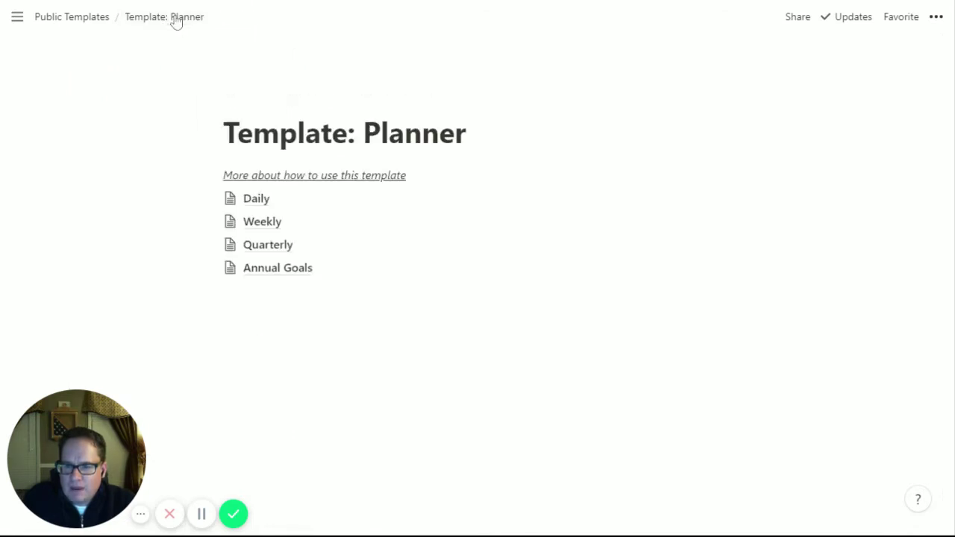
click(266, 223)
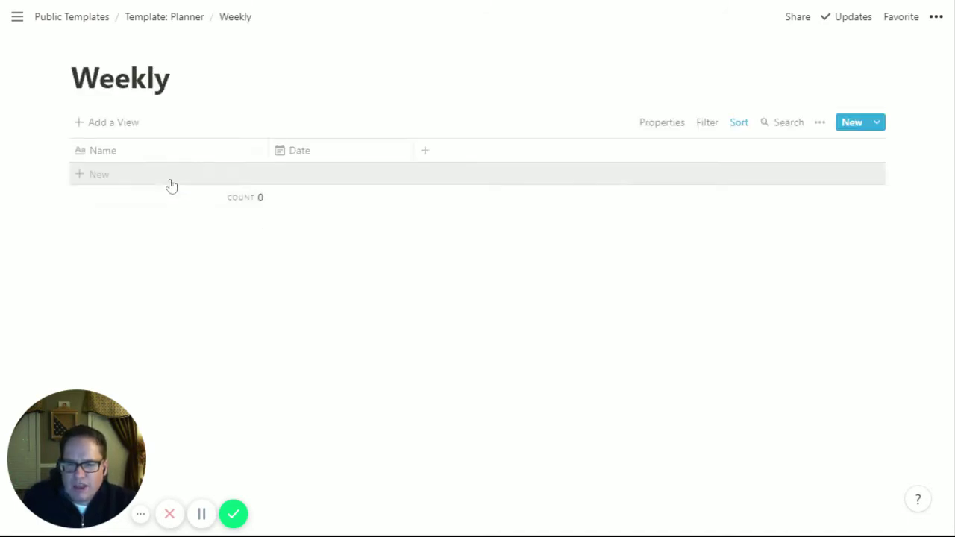
Step: Create a weekly entry titled 'Dec 16-22, 2019', dated Dec 16 to Dec 22, 2019
click(851, 125)
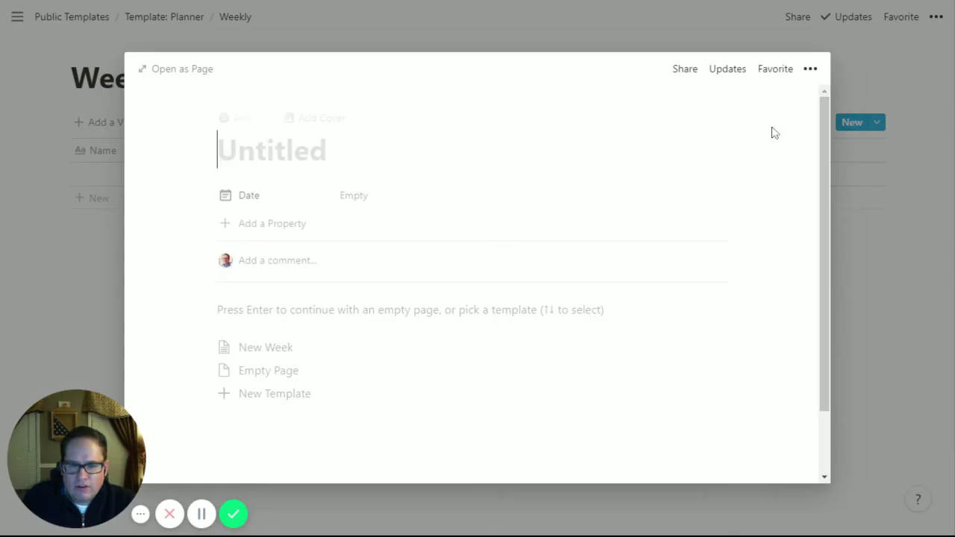
click(364, 197)
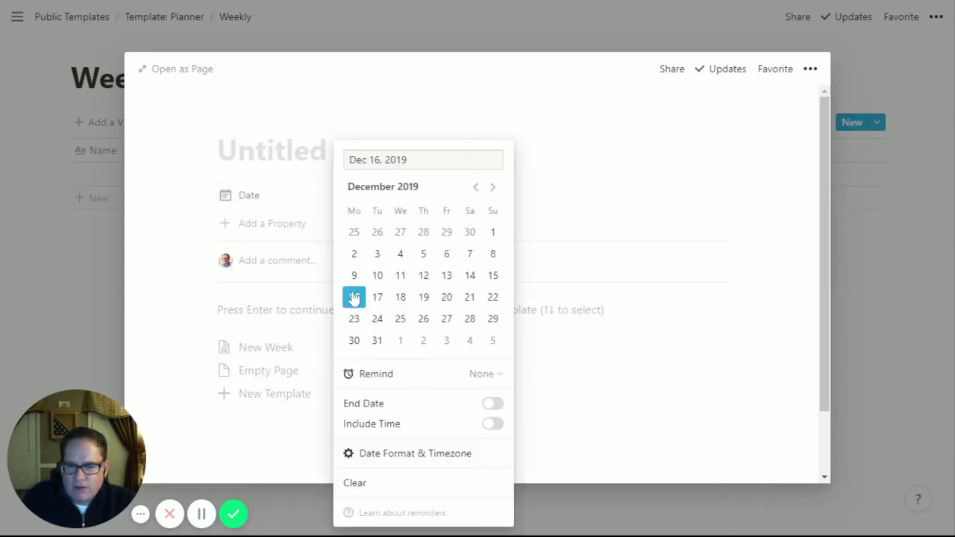
click(492, 402)
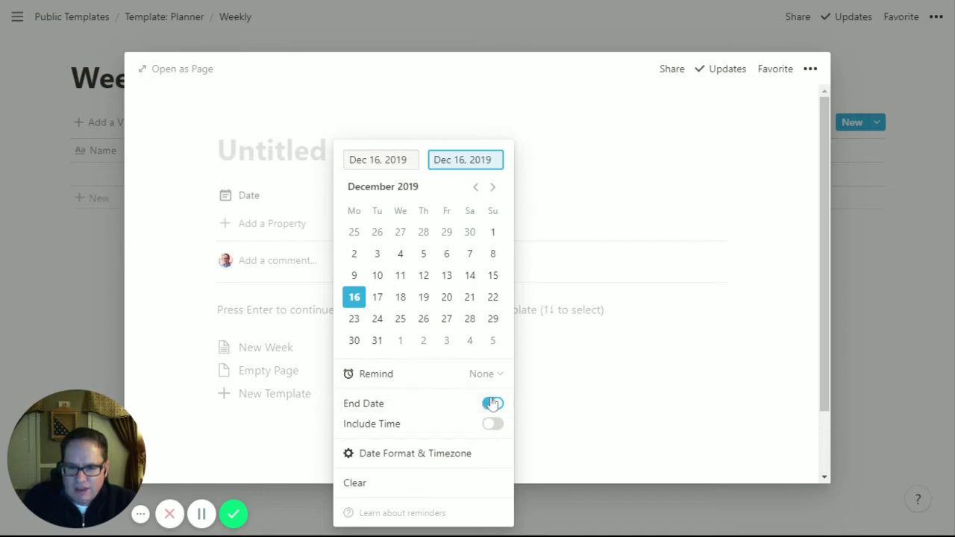
click(493, 297)
click(596, 180)
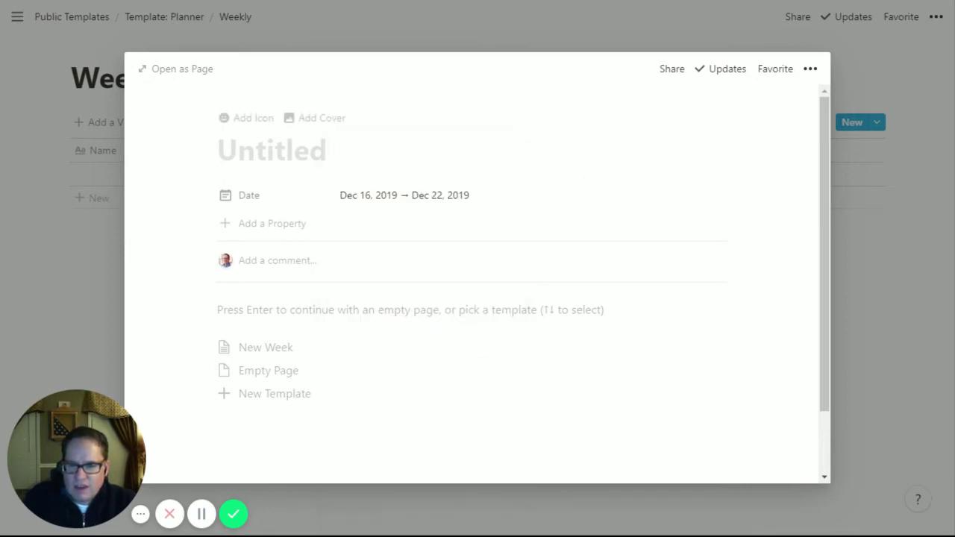
click(224, 150)
text(Dec 16-22, 2019)
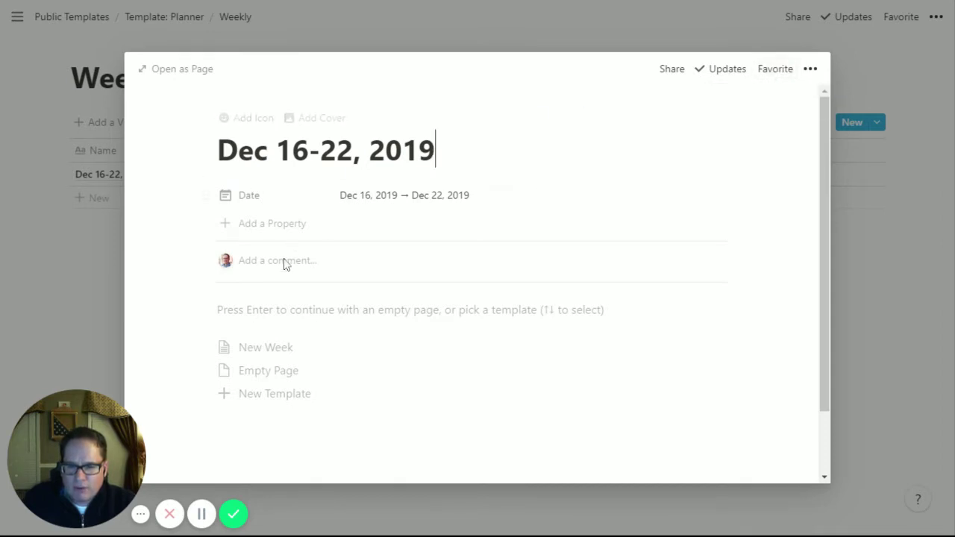
Step: Fill the entry from the New Week template and scroll down to Calendar this week
click(263, 349)
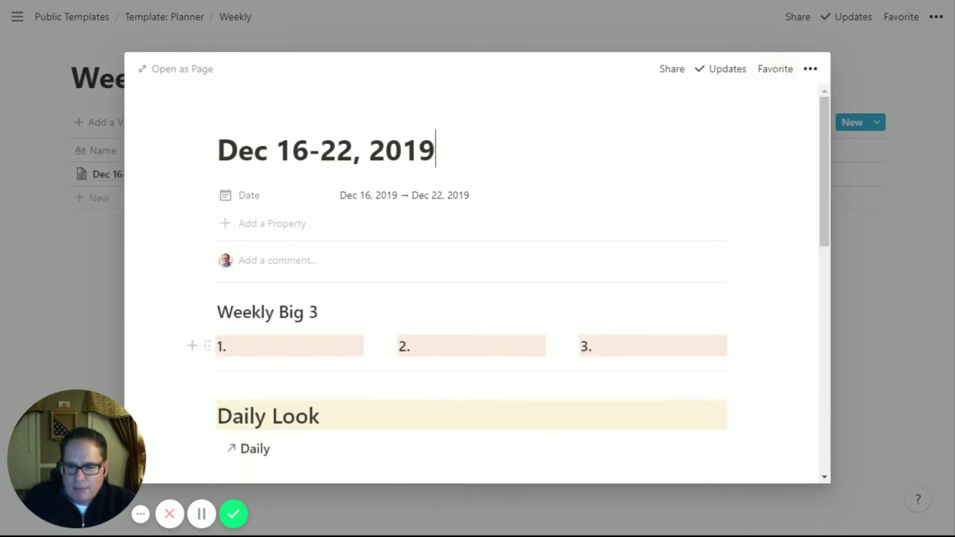
scroll(560, 234, down, 3)
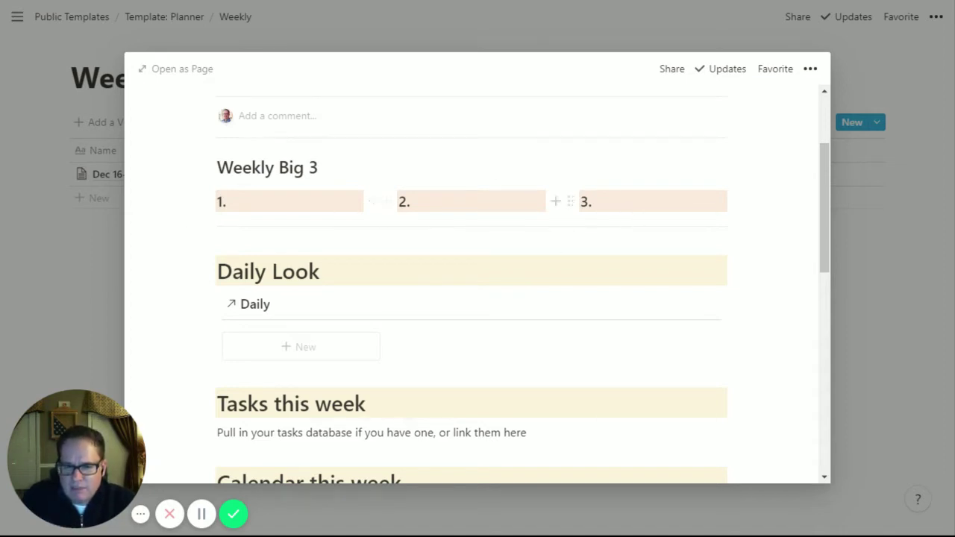
scroll(467, 239, down, 2)
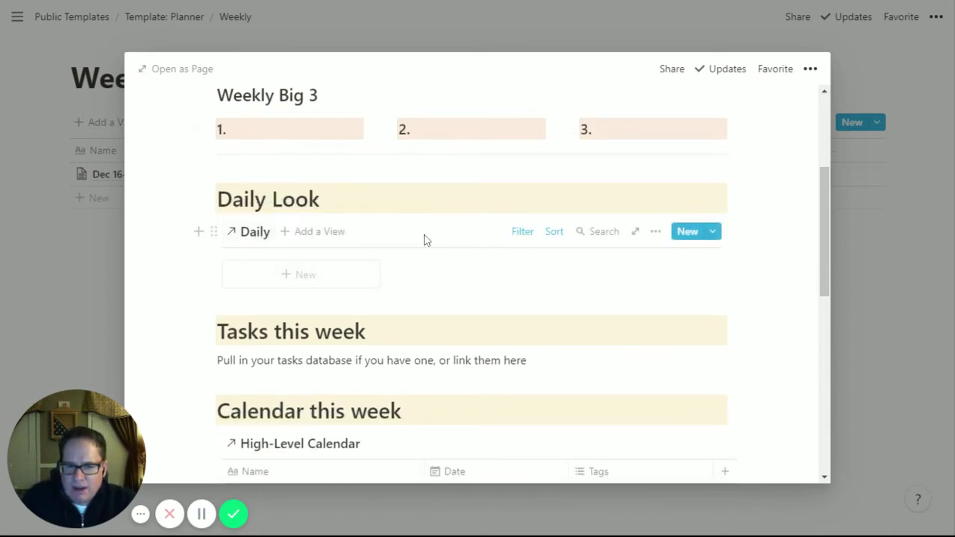
scroll(362, 273, down, 2)
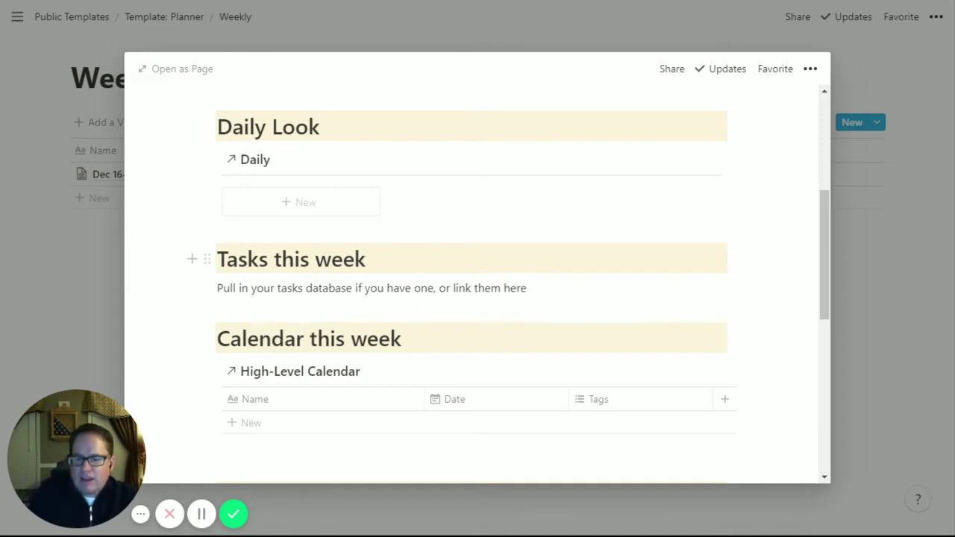
scroll(376, 288, down, 1)
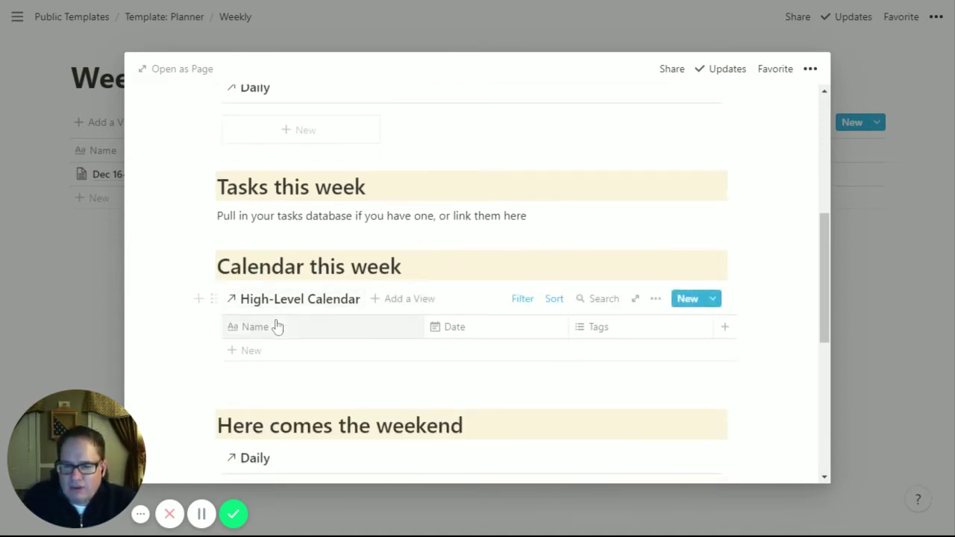
Step: Change the Calendar this week filter dates to Dec 16, 2019 and Dec 22, 2019
click(520, 300)
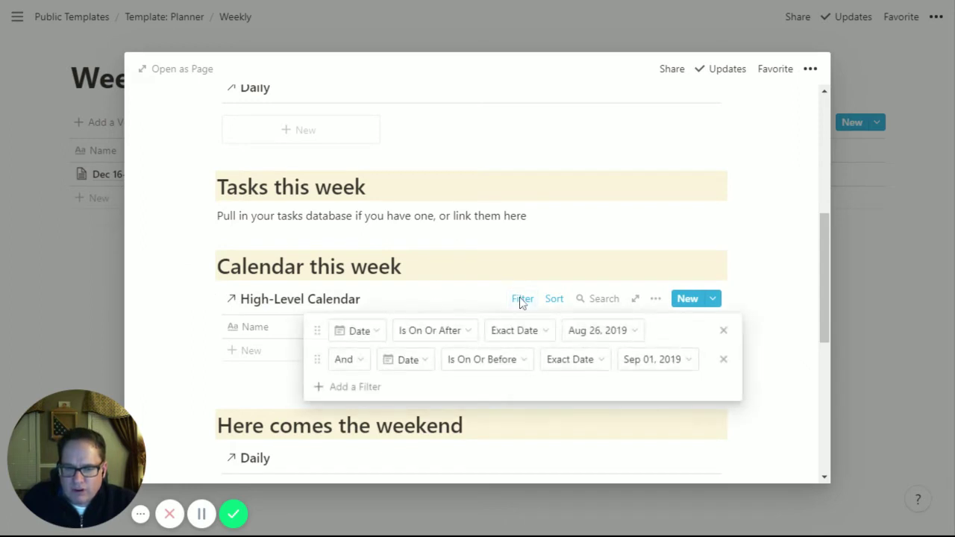
click(604, 335)
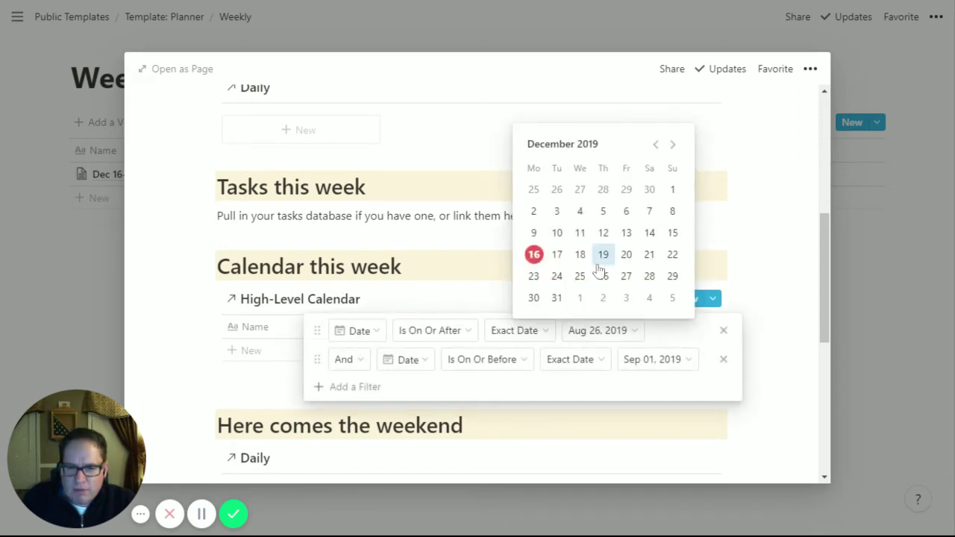
click(534, 255)
click(662, 364)
click(654, 362)
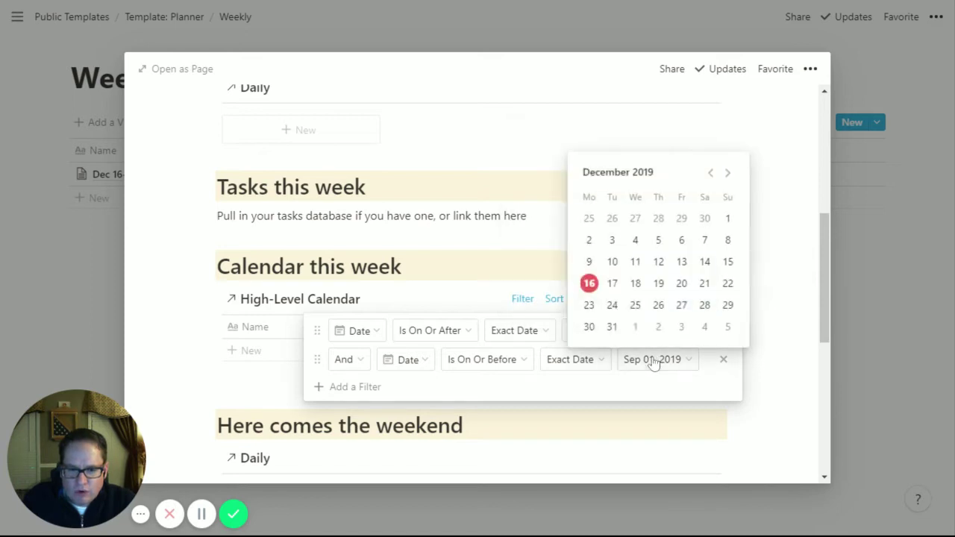
click(727, 283)
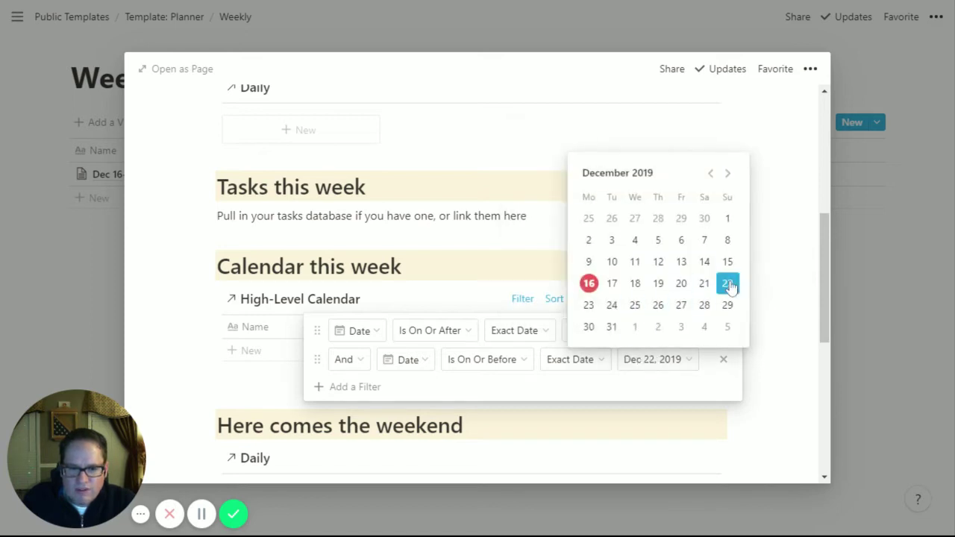
click(783, 335)
scroll(365, 367, down, 3)
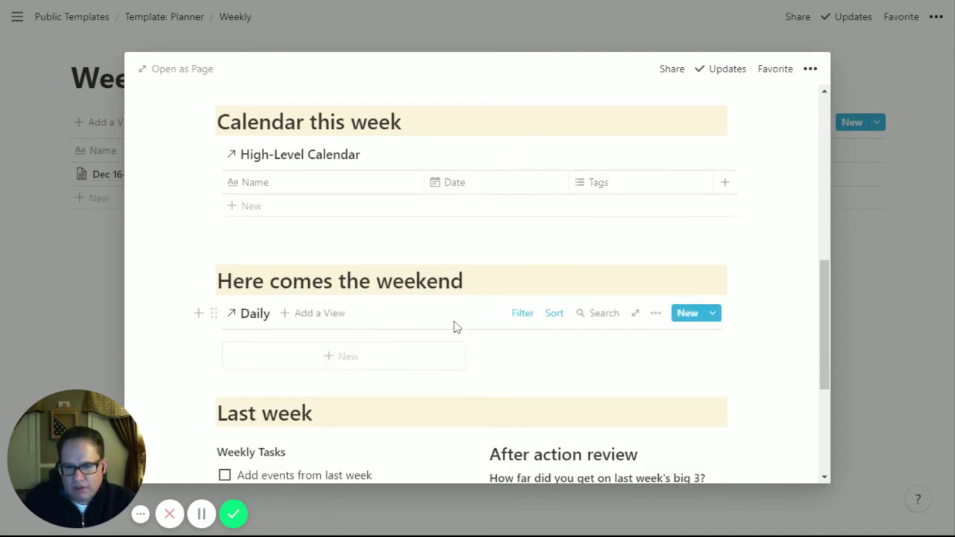
Step: Write last week's big 3 review: Land the Smith account (80%), Finish reading xx (100%), Clean the house (20%)
scroll(455, 327, down, 5)
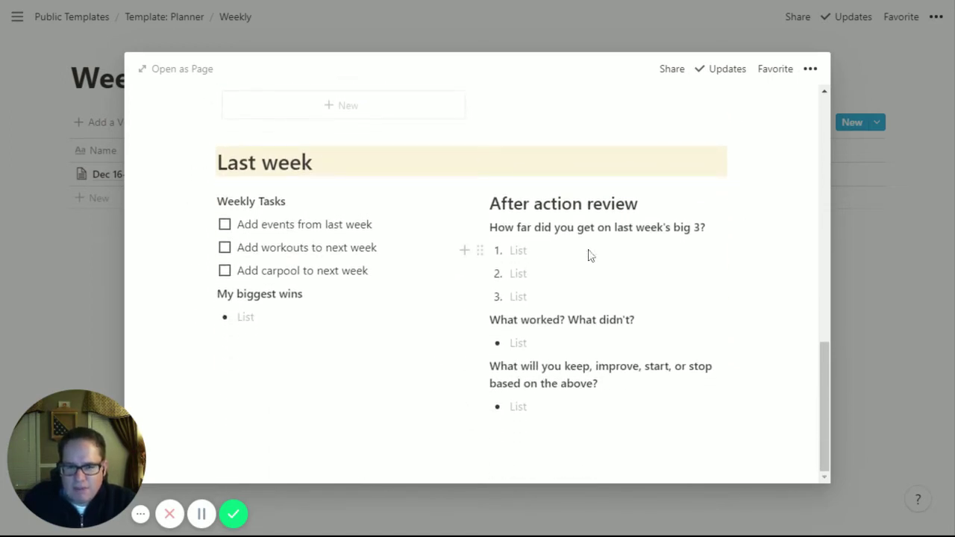
click(529, 258)
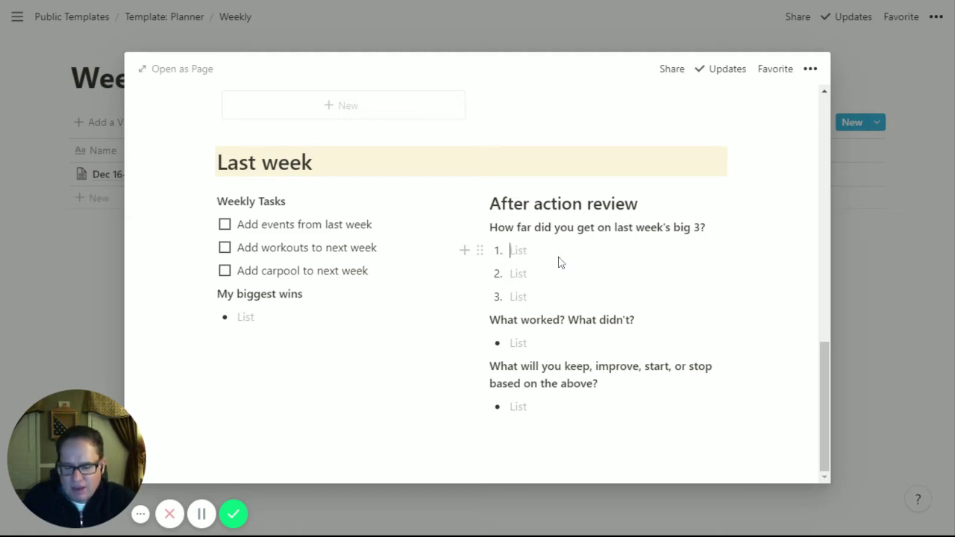
text(Land the Smit)
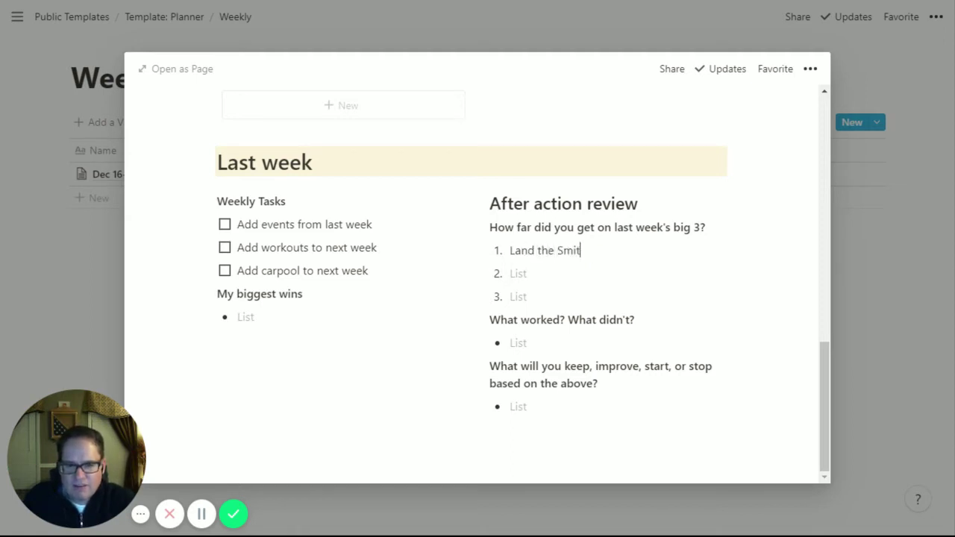
text(h account)
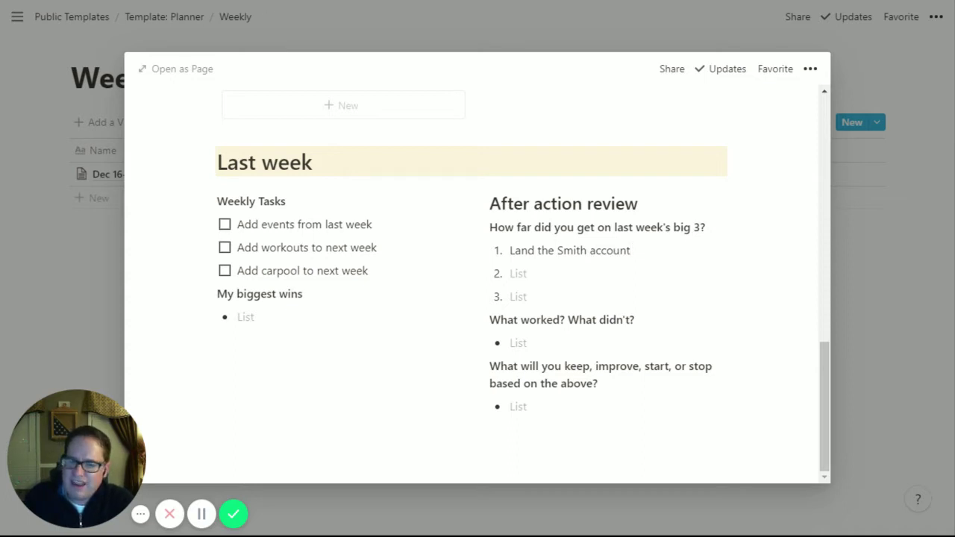
text(80%) )
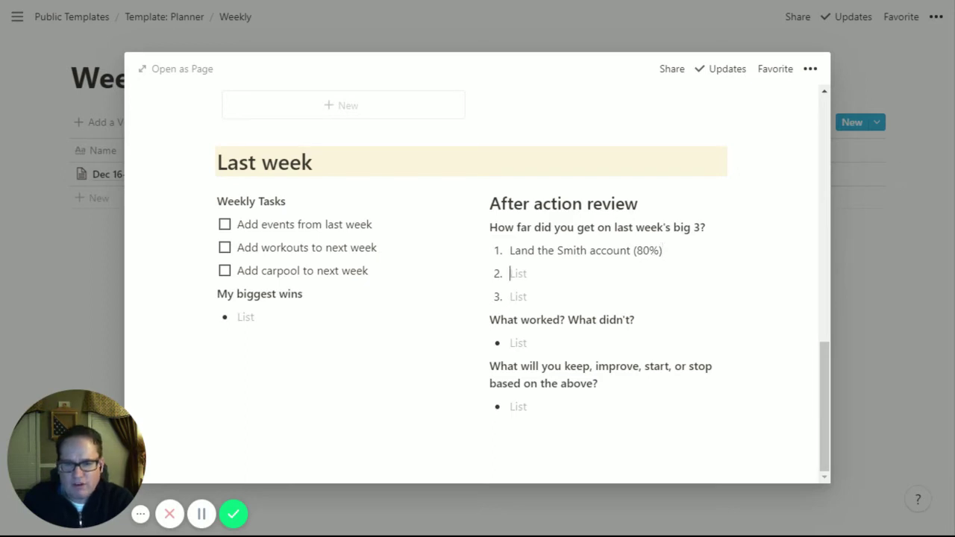
text(Finish reading )
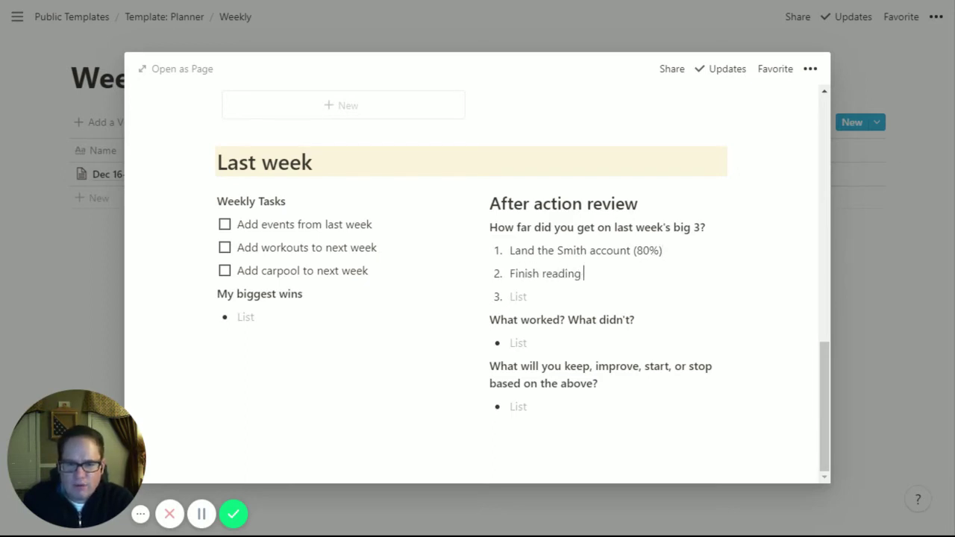
text(xx (100%) )
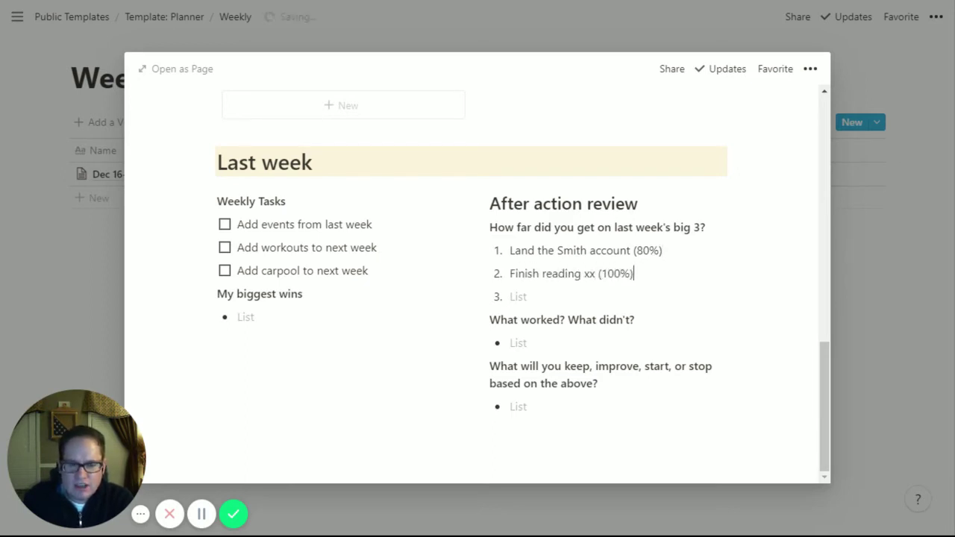
text(Clean the)
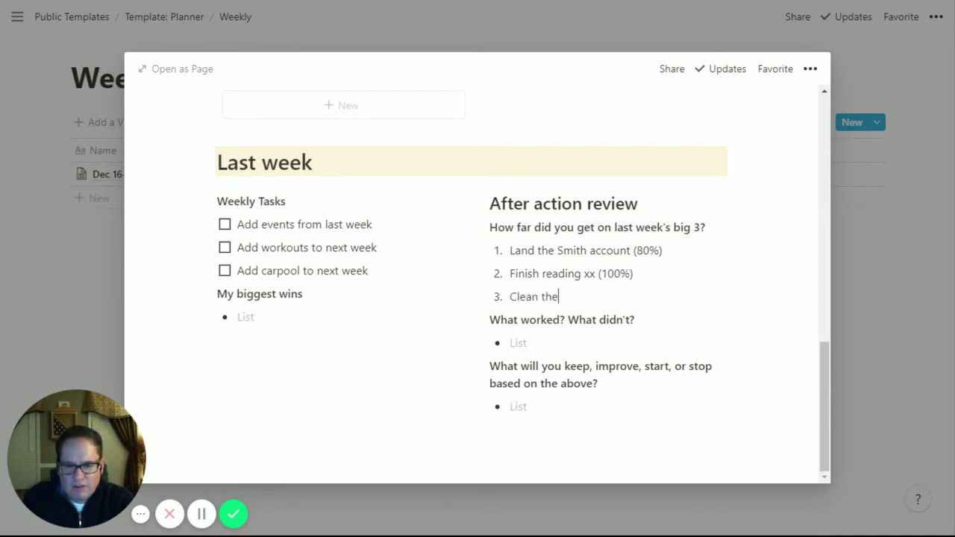
text( house (20%))
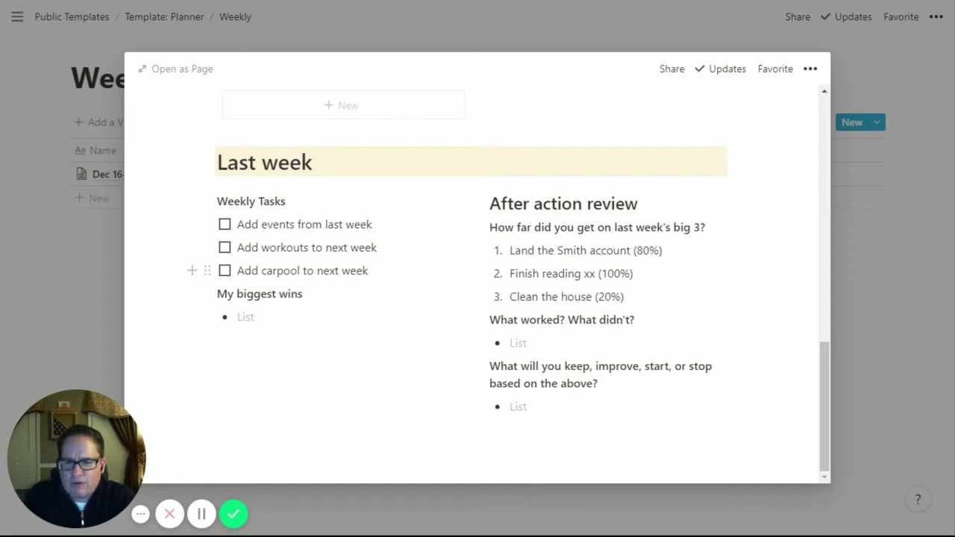
Step: Check off the weekly tasks for events, workouts and carpool
click(225, 223)
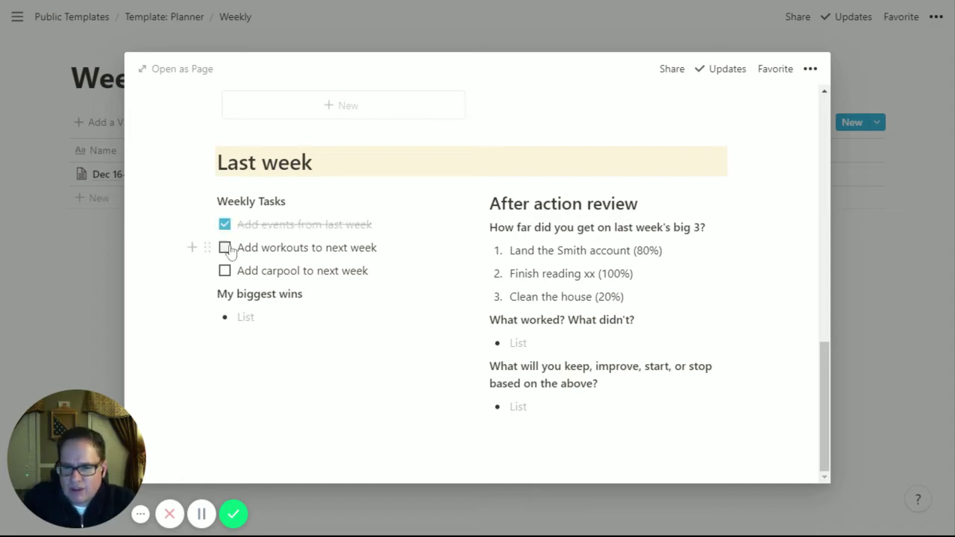
click(225, 247)
click(225, 271)
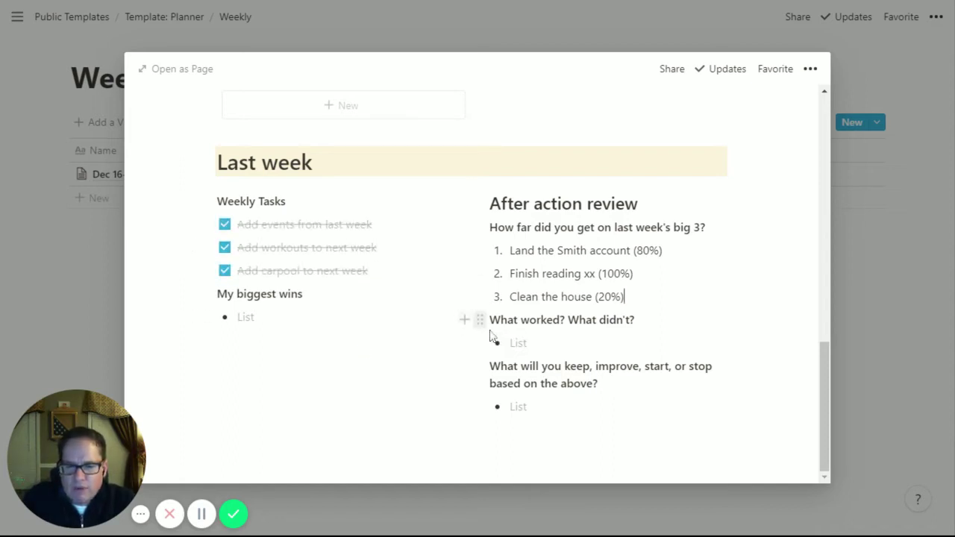
scroll(474, 336, up, 1)
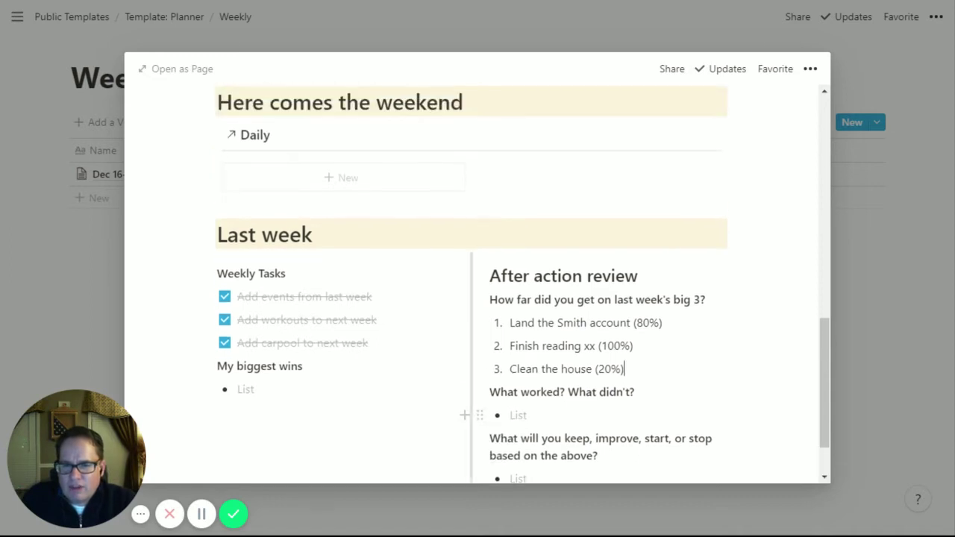
scroll(482, 349, up, 6)
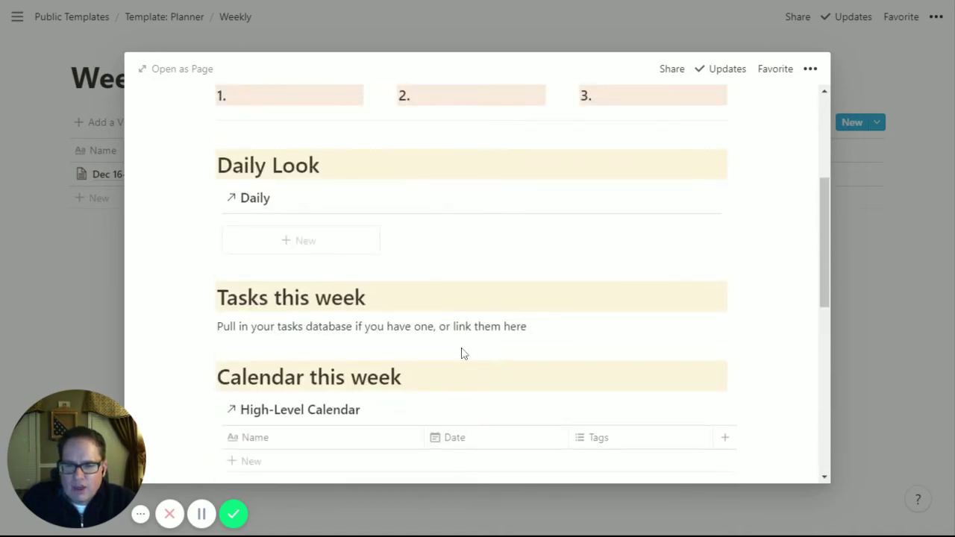
Step: Open the Dec 16-22, 2019 weekly entry as a full page and scroll through it
click(179, 73)
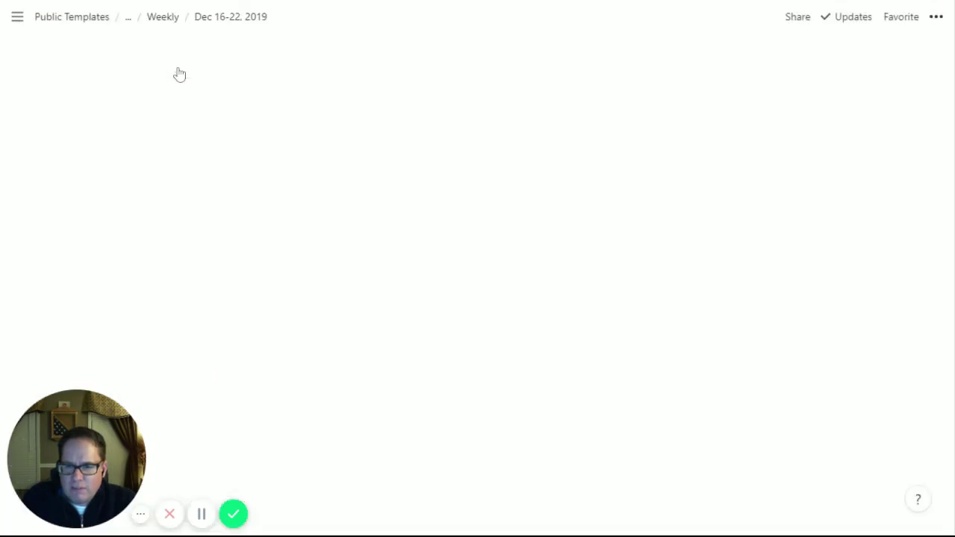
scroll(477, 299, down, 4)
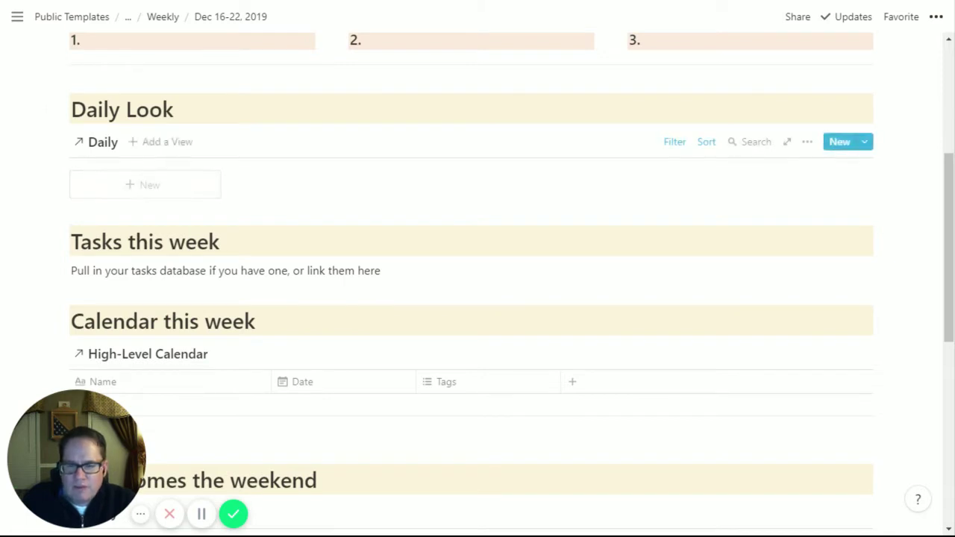
scroll(168, 137, down, 6)
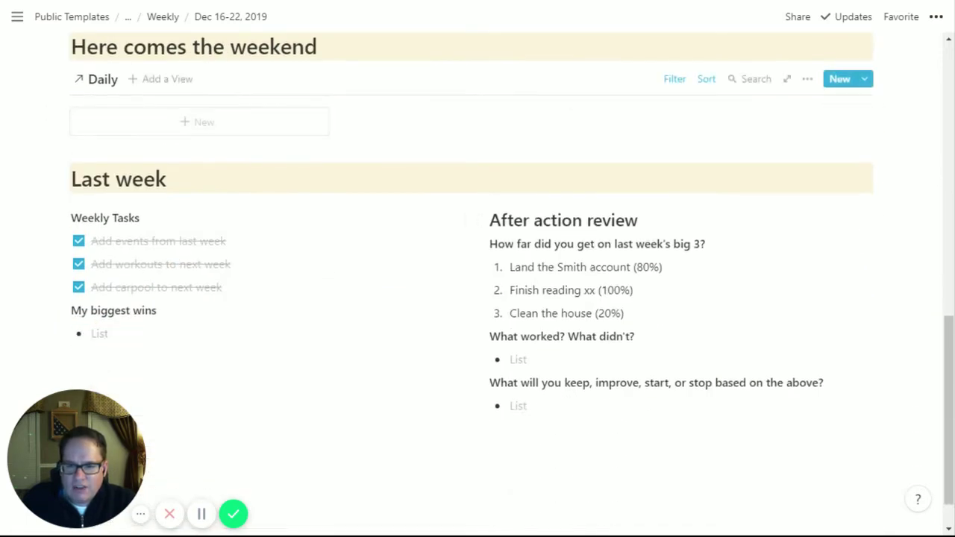
scroll(478, 284, up, 3)
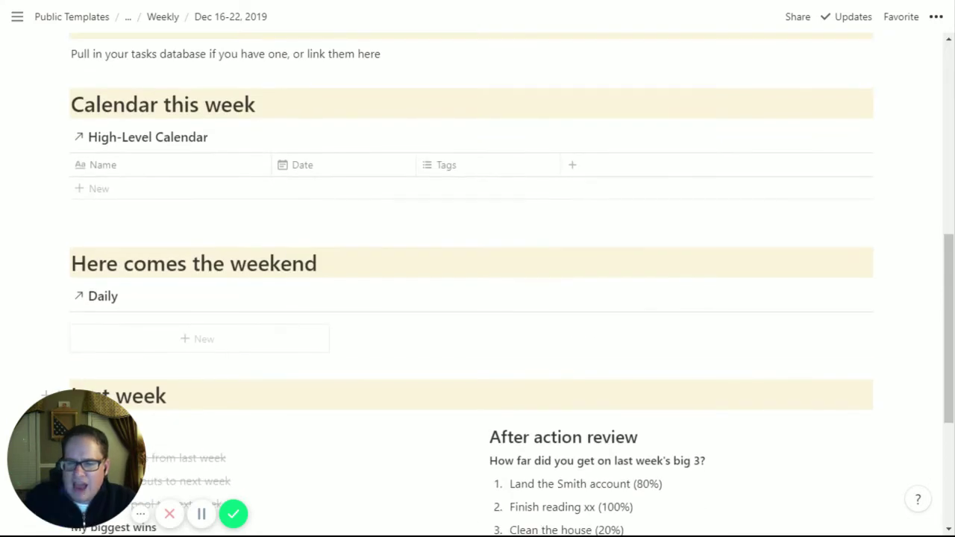
scroll(407, 234, up, 2)
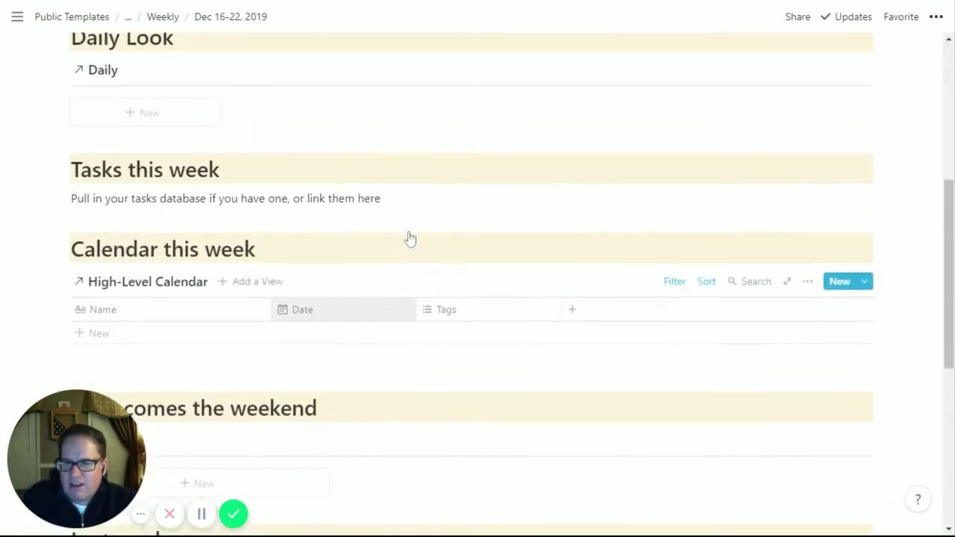
scroll(409, 237, up, 1)
Step: Add a Daily Look card titled 'Mon, Dec 16' with Actual Date Dec 16, 2019
click(159, 191)
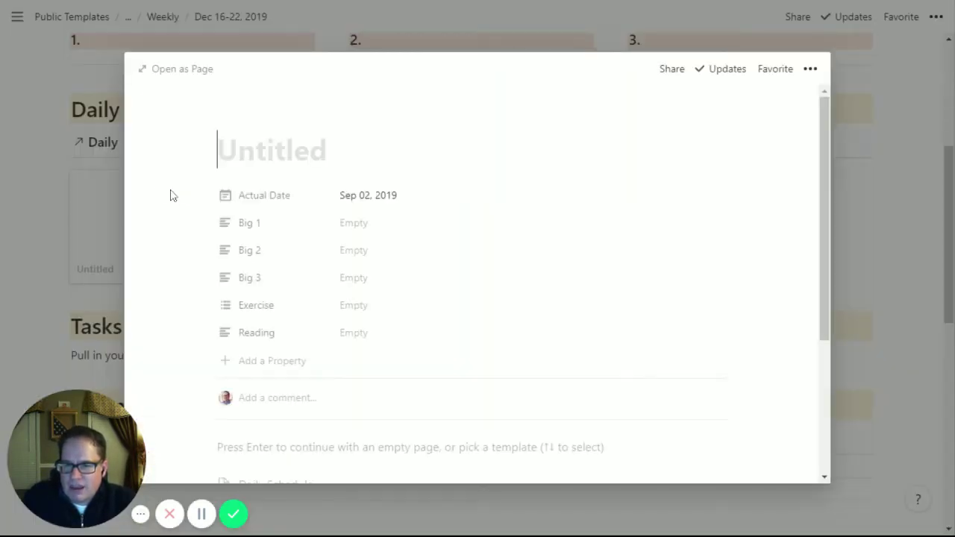
click(351, 197)
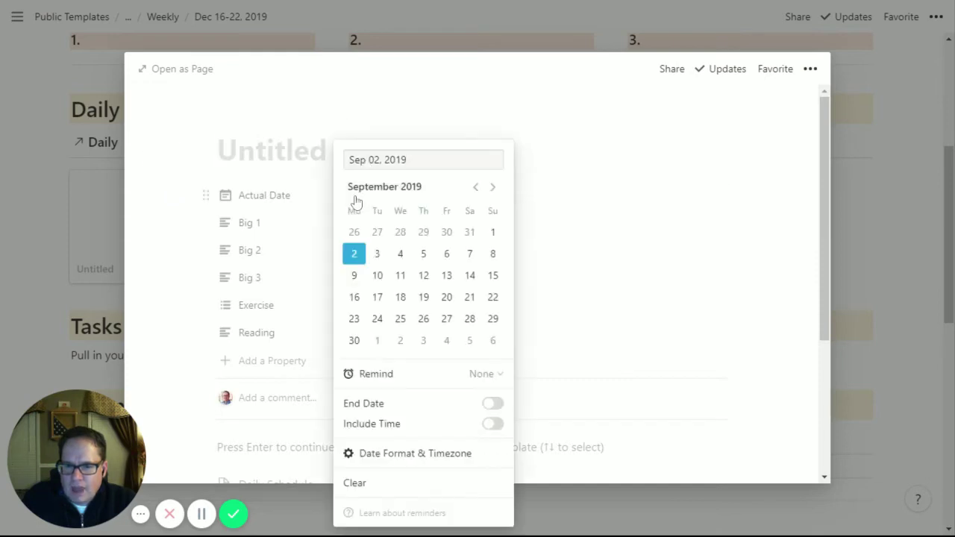
click(495, 190)
click(495, 190)
click(495, 191)
click(354, 297)
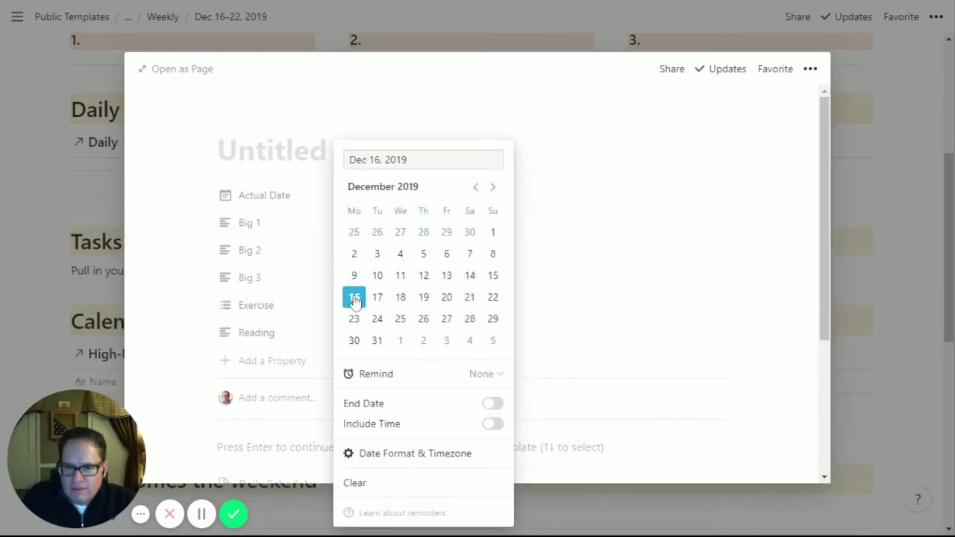
click(273, 154)
text(Mon)
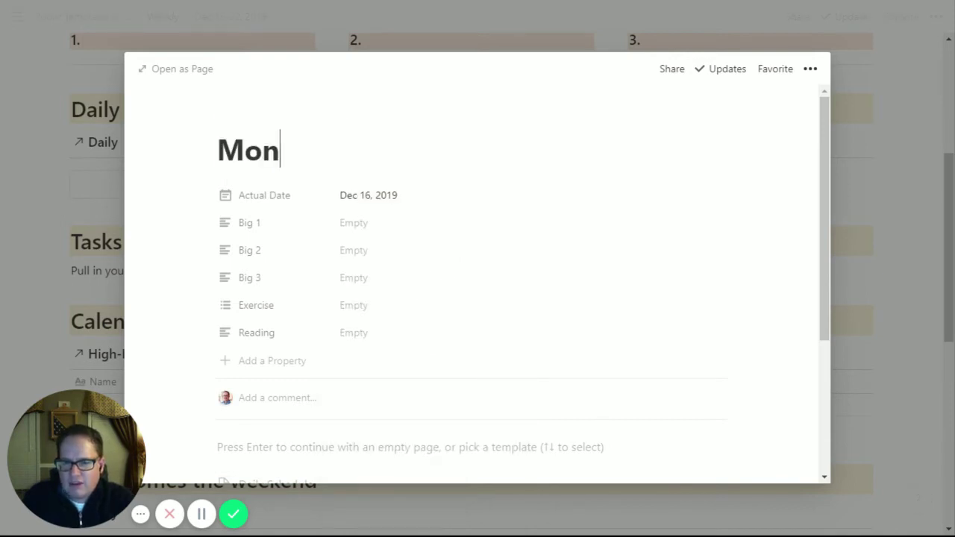
text(, Dec 16)
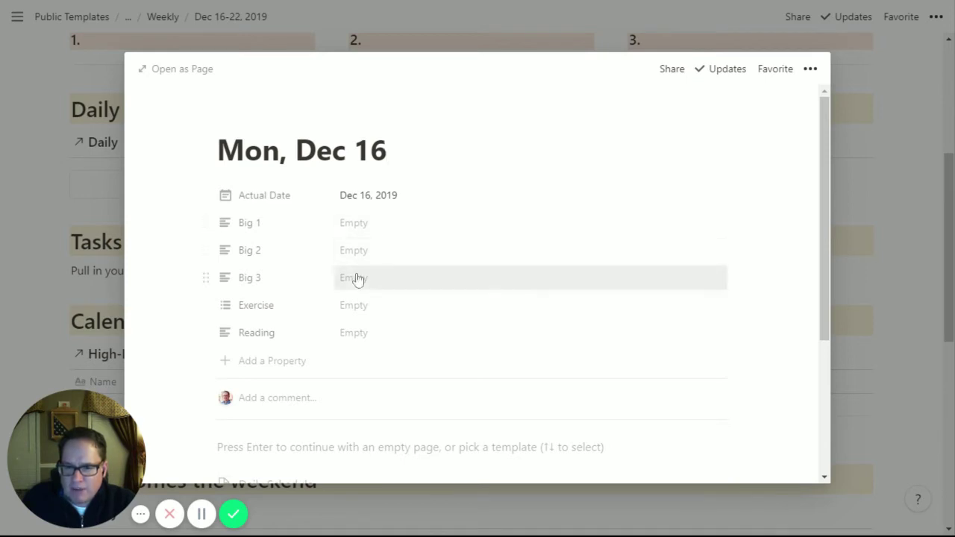
Step: Set the card's Exercise to Bike and Run and Reading to 'The One Device'
scroll(356, 279, down, 2)
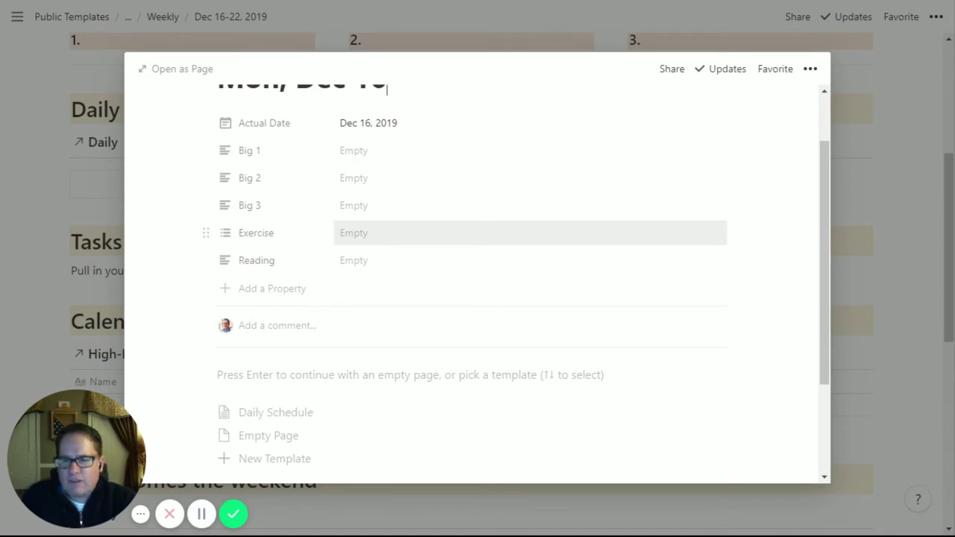
click(354, 233)
click(377, 280)
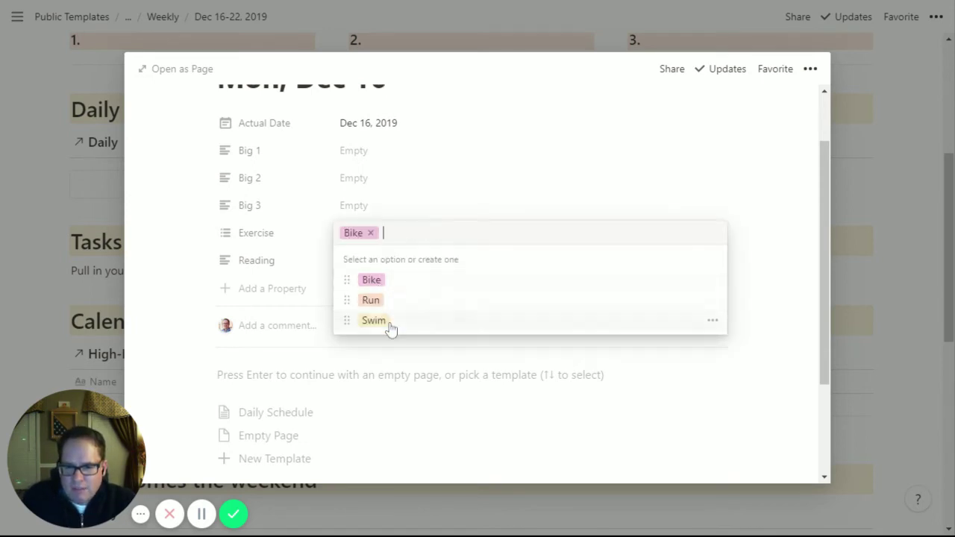
click(429, 299)
click(518, 191)
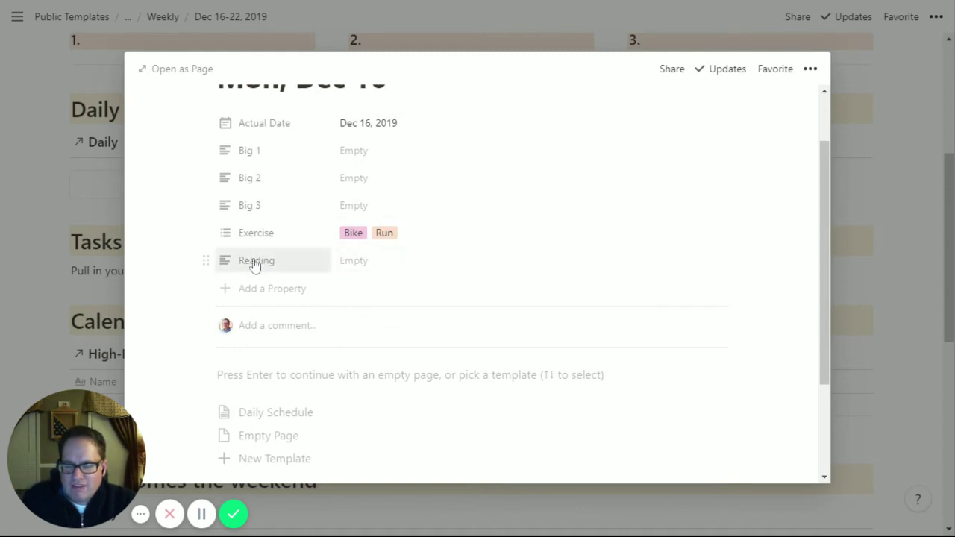
click(357, 270)
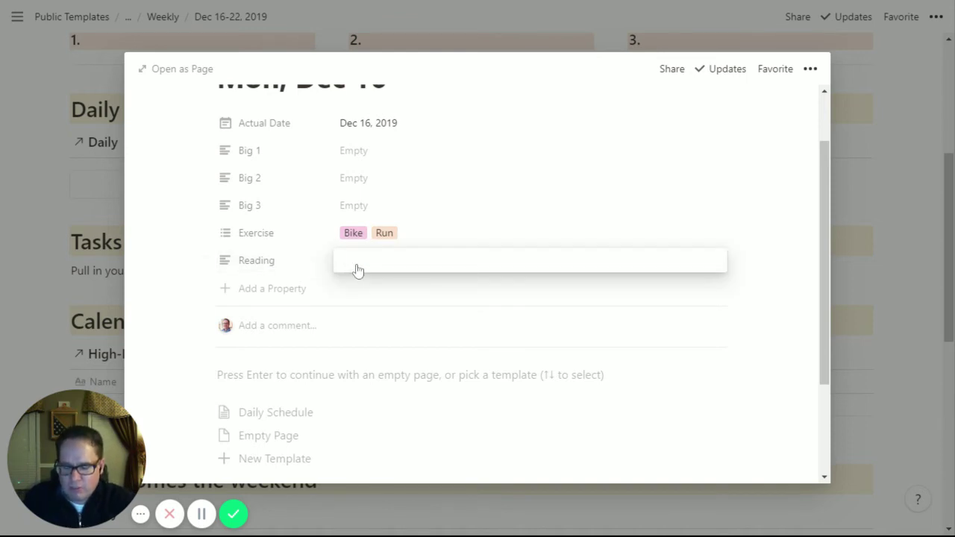
text(The On)
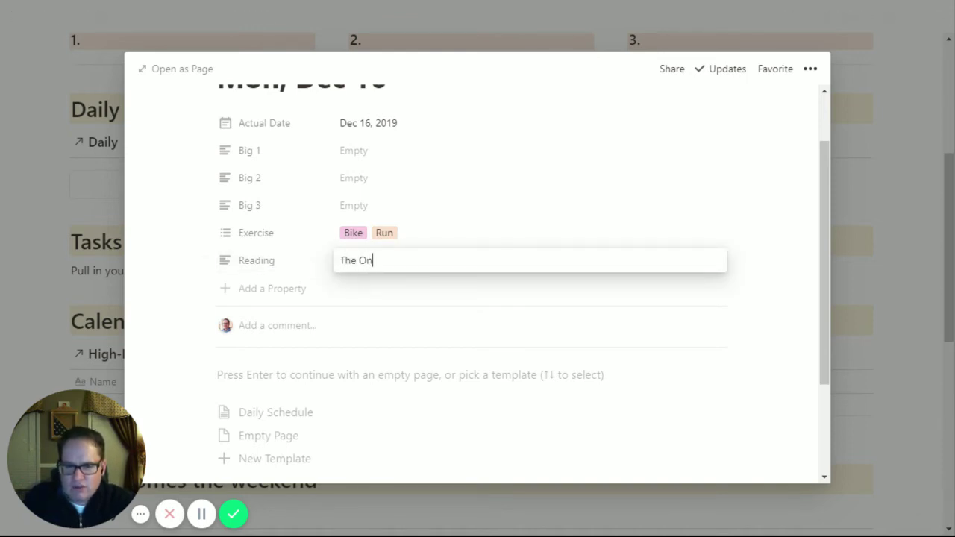
text(e Dev)
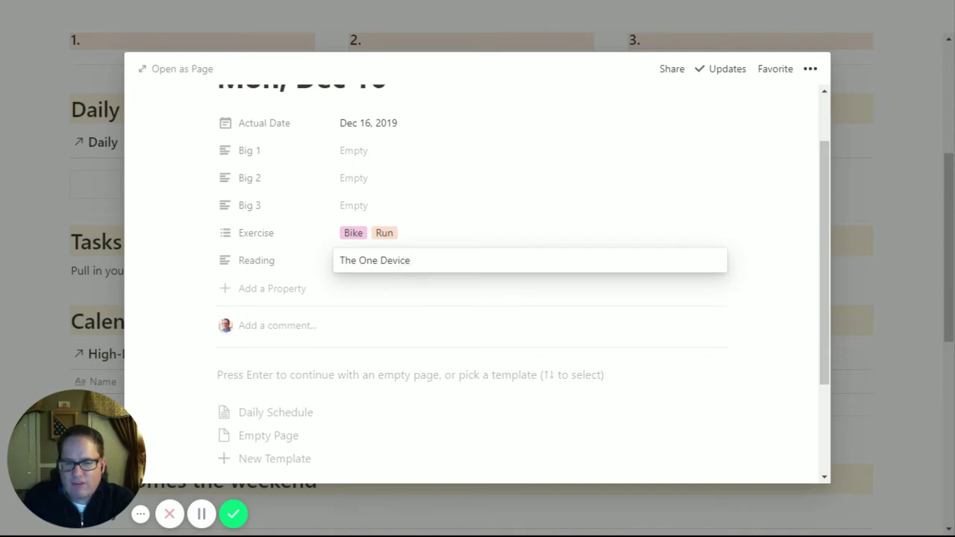
text(ice)
key(Return)
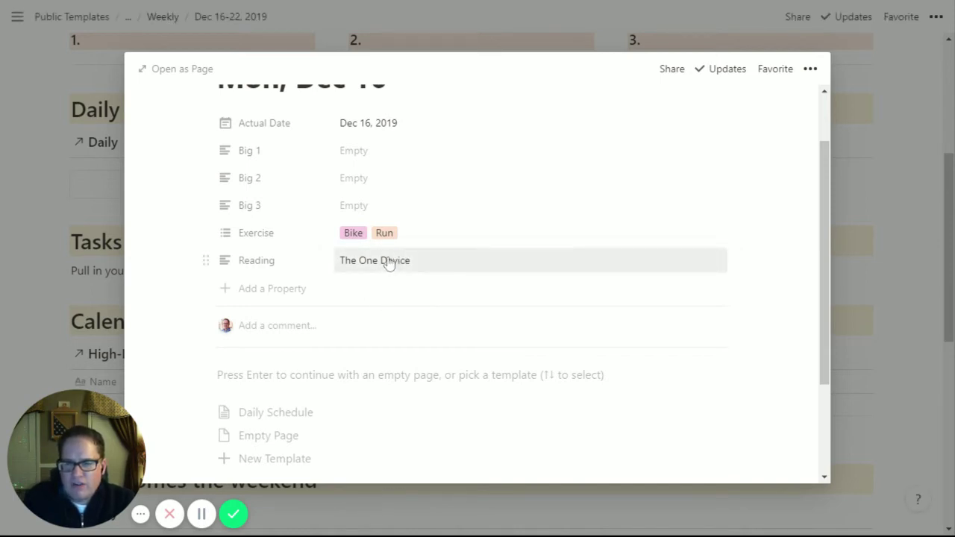
Step: Check the Mon, Dec 16 row in the Daily database, then return to the Weekly database
click(899, 145)
scroll(180, 158, up, 3)
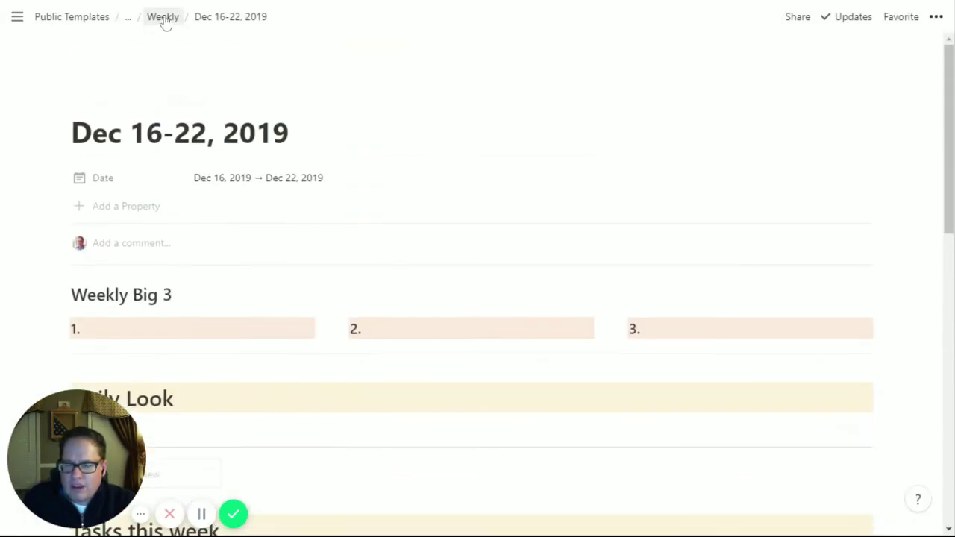
click(163, 18)
click(153, 23)
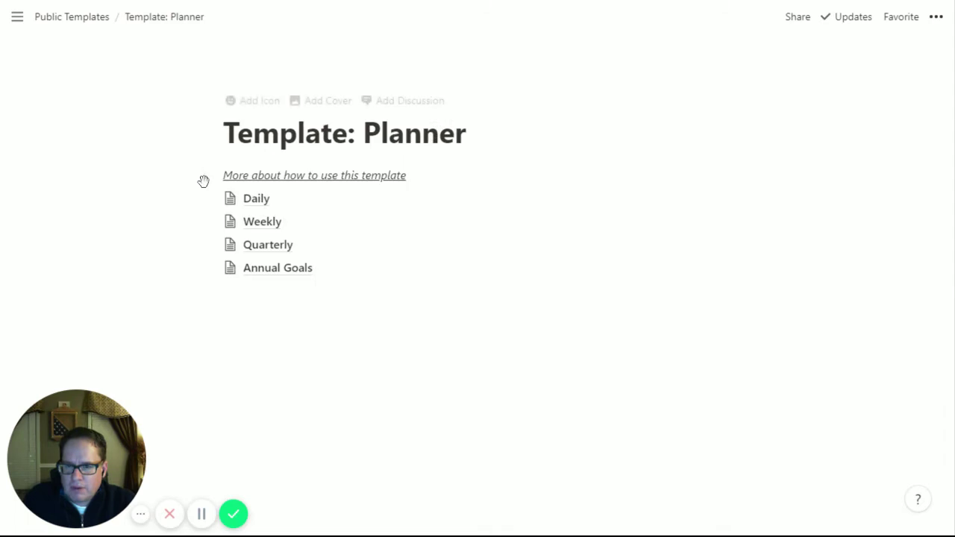
click(258, 200)
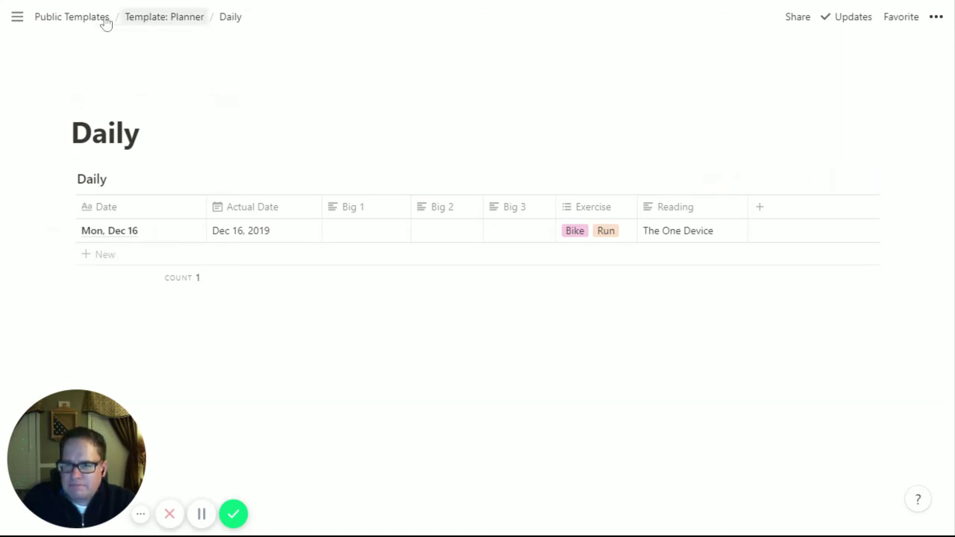
click(146, 21)
click(283, 224)
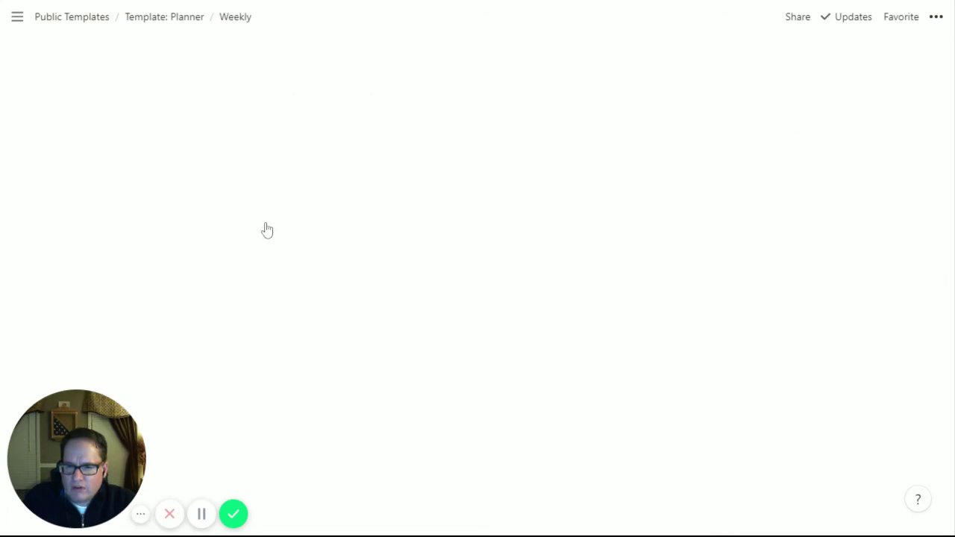
Step: Open the Dec 16-22, 2019 page and set its Daily filter to Dec 16 through Dec 20, 2019
click(243, 178)
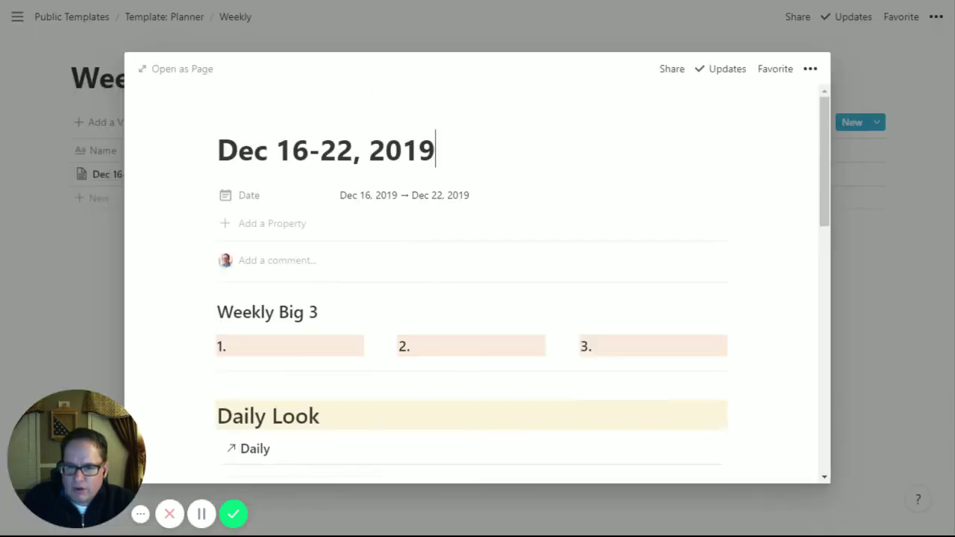
scroll(426, 309, down, 3)
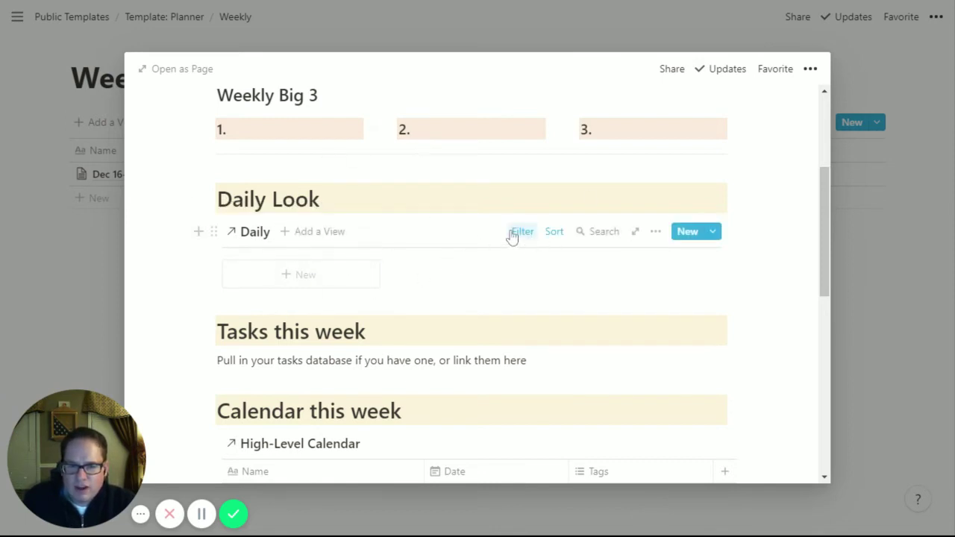
click(512, 236)
click(605, 263)
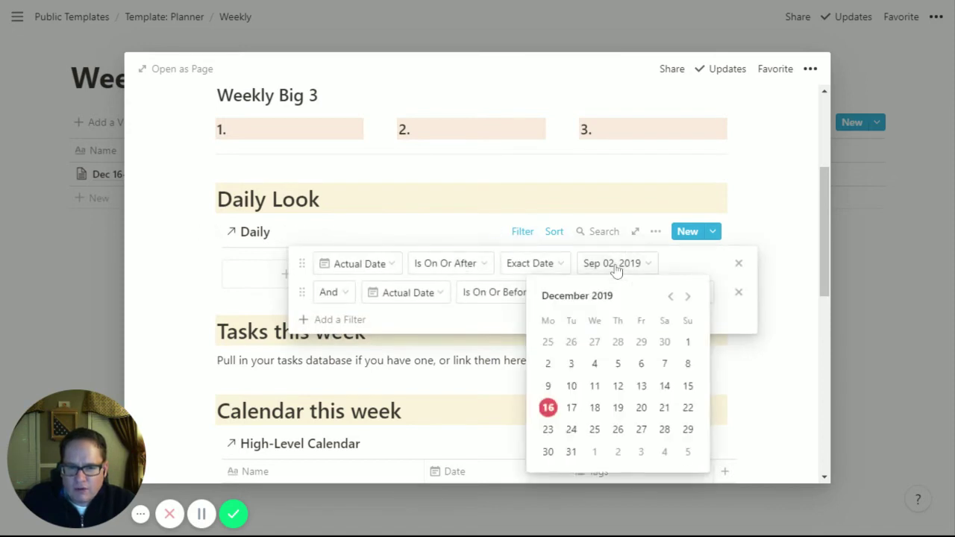
click(689, 298)
click(670, 296)
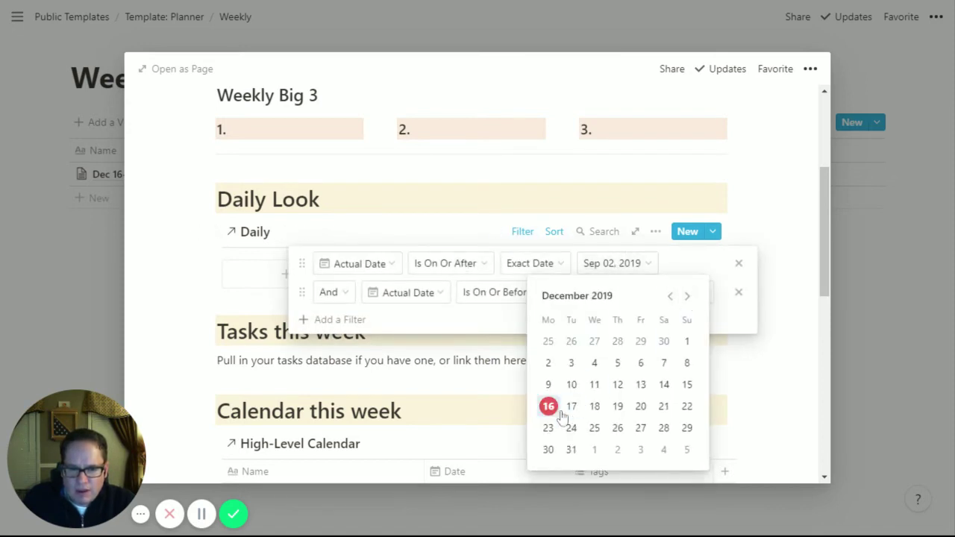
click(549, 406)
click(693, 270)
click(661, 294)
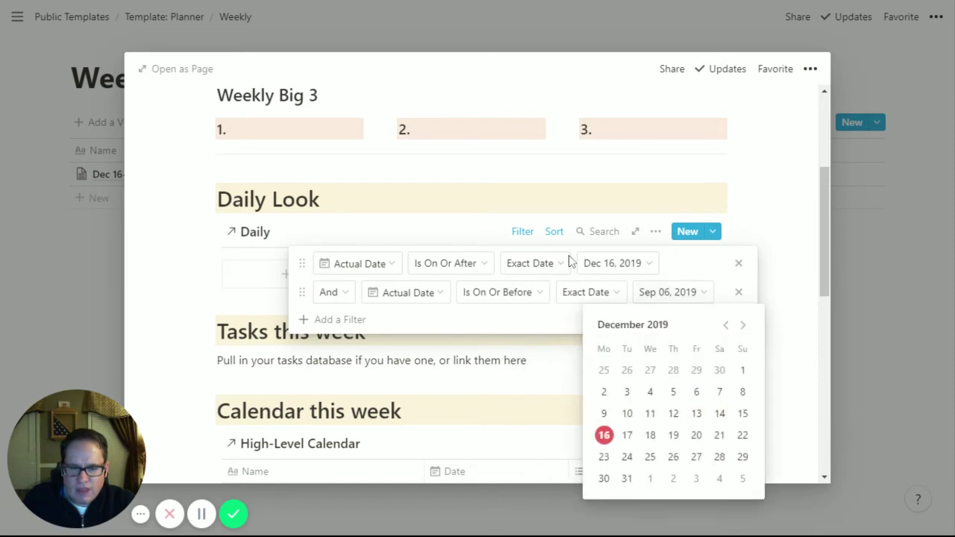
click(696, 435)
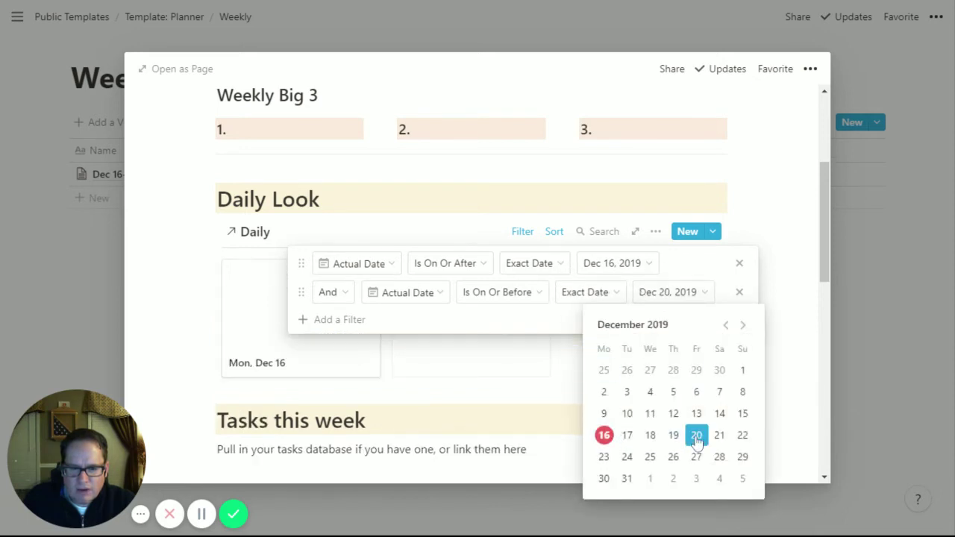
click(683, 270)
click(784, 262)
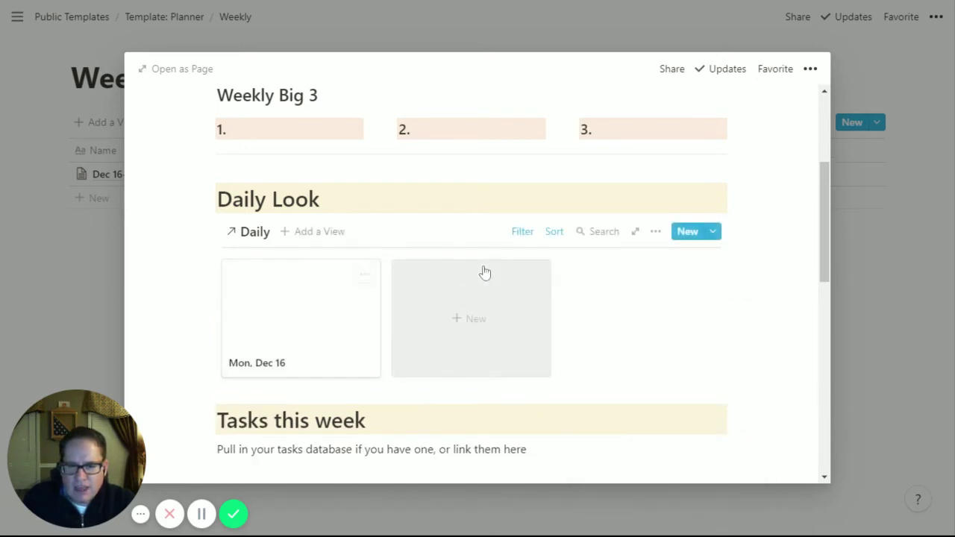
Step: Open the Mon, Dec 16 daily page and apply the Daily Schedule template
click(182, 69)
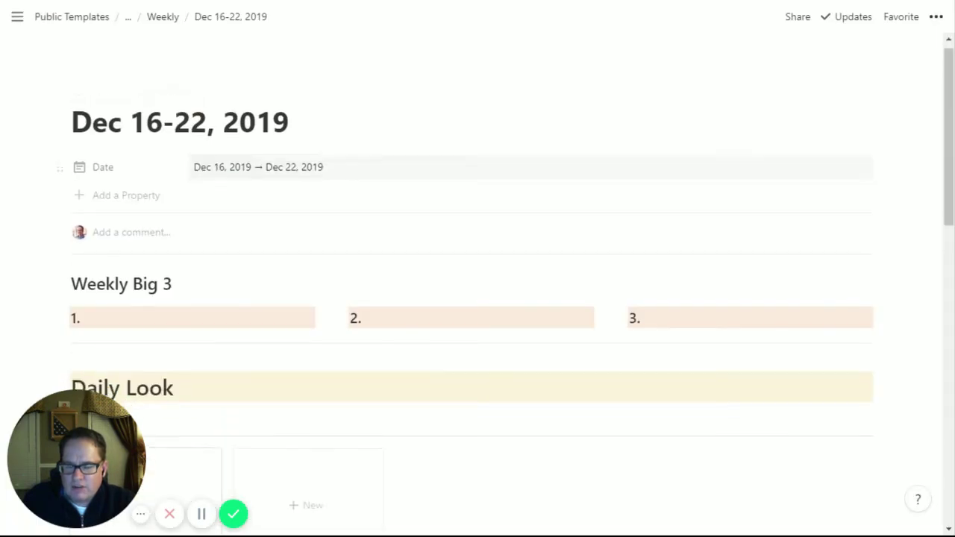
scroll(169, 171, down, 2)
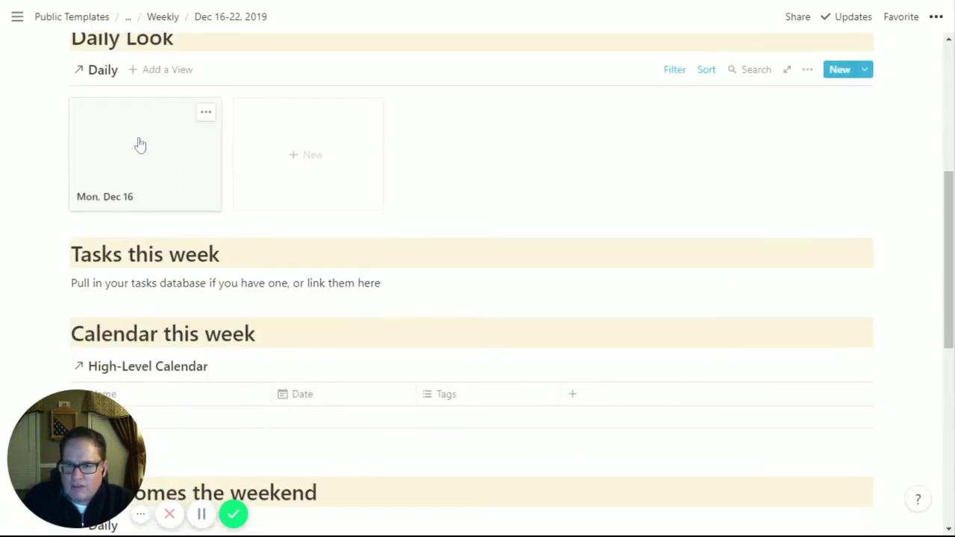
click(137, 145)
scroll(486, 274, down, 3)
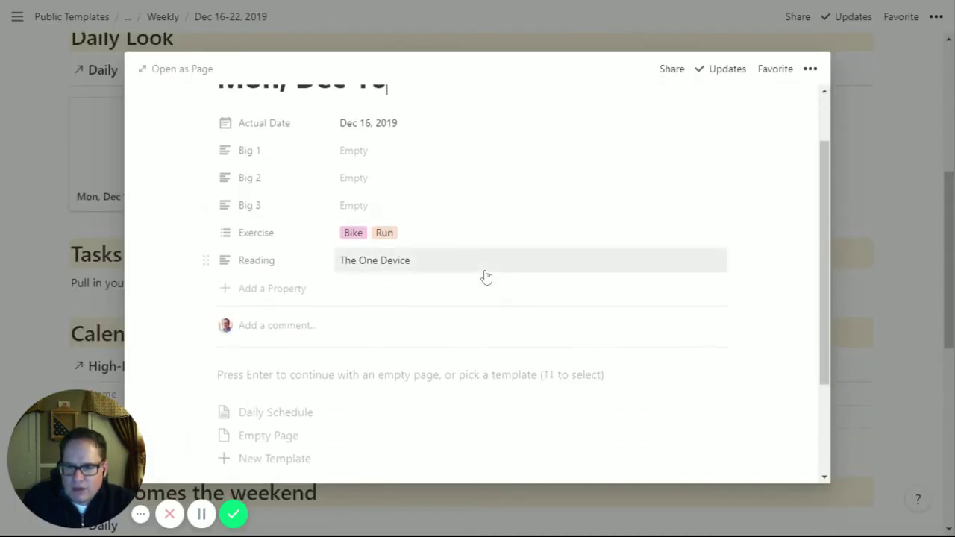
scroll(381, 238, down, 2)
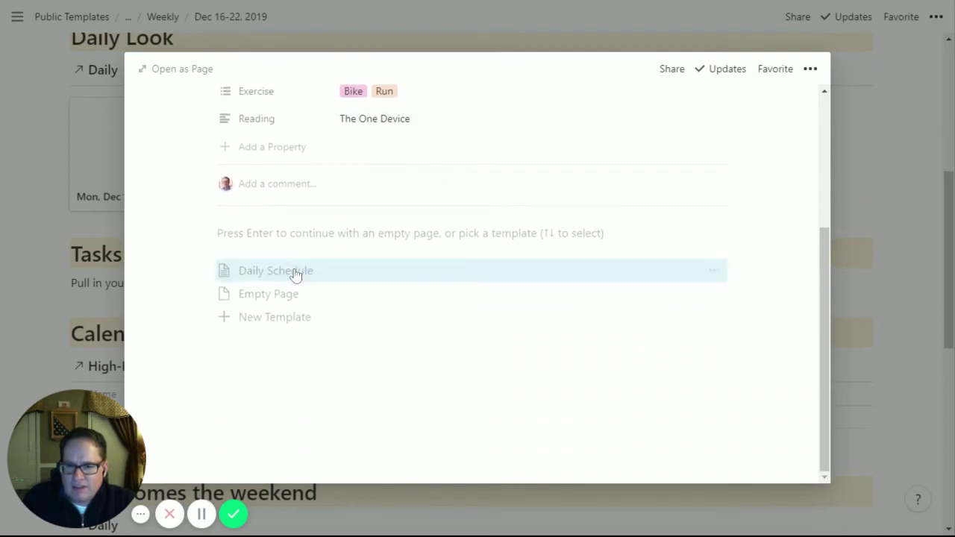
click(293, 273)
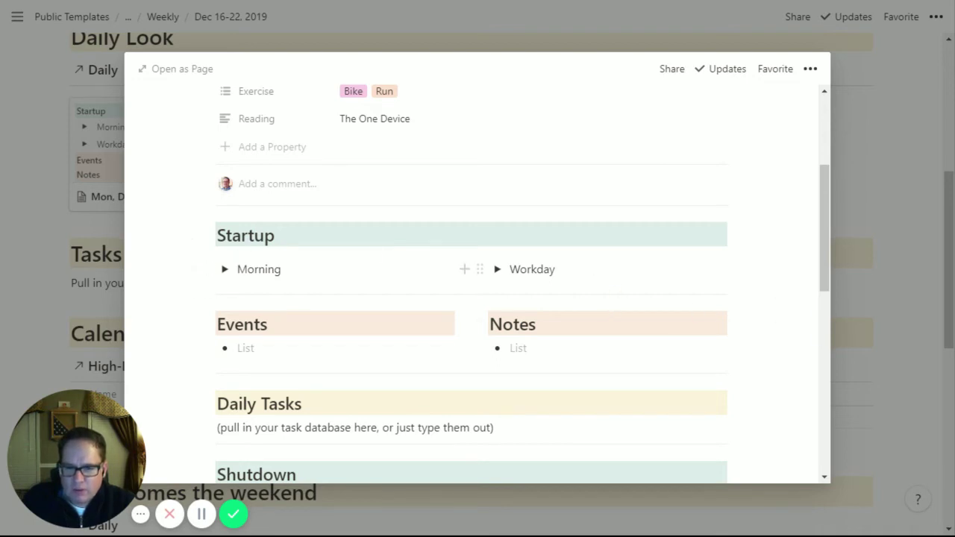
scroll(371, 300, down, 5)
scroll(272, 162, down, 1)
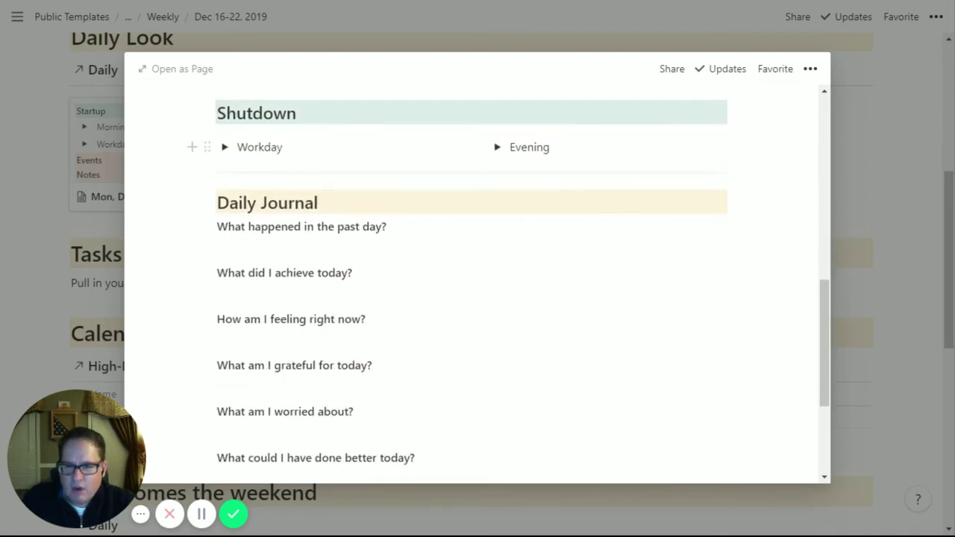
scroll(386, 241, up, 5)
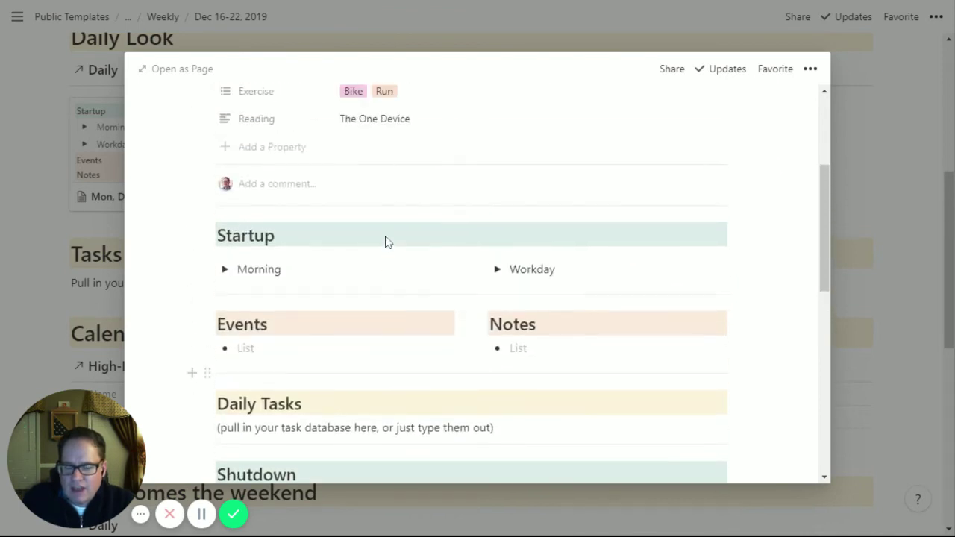
Step: Check off Eat breakfast and another Morning to-do, plus Inbox zero, Slack zero and Review big 3
click(223, 270)
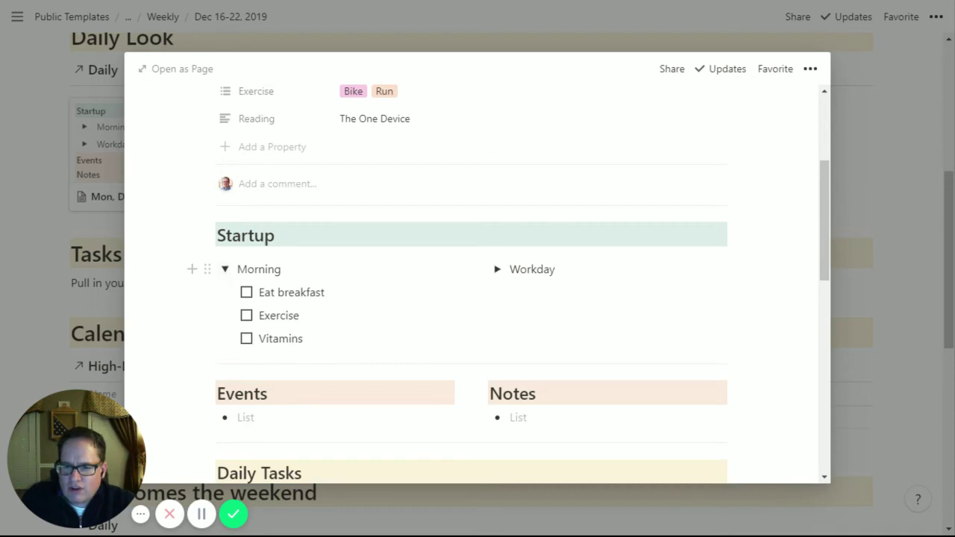
click(247, 293)
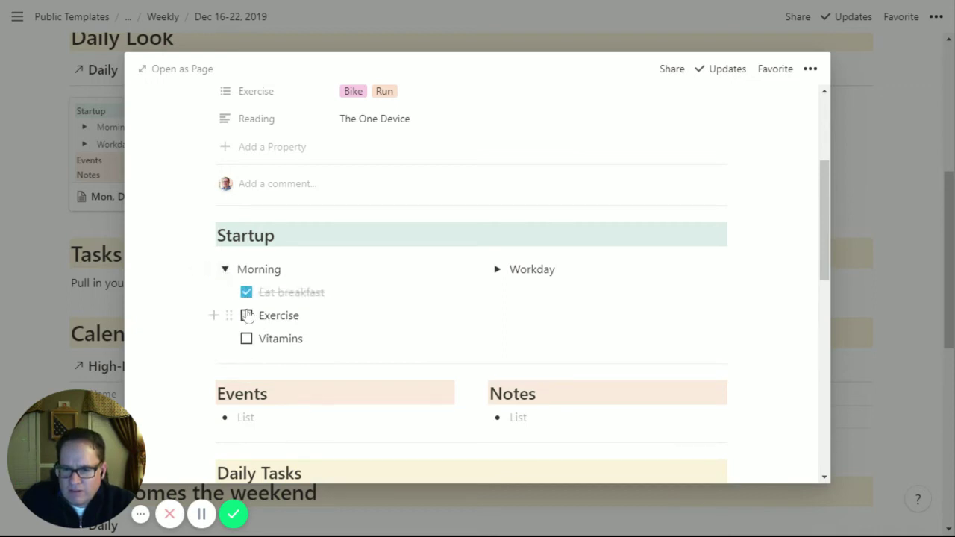
click(247, 340)
click(223, 269)
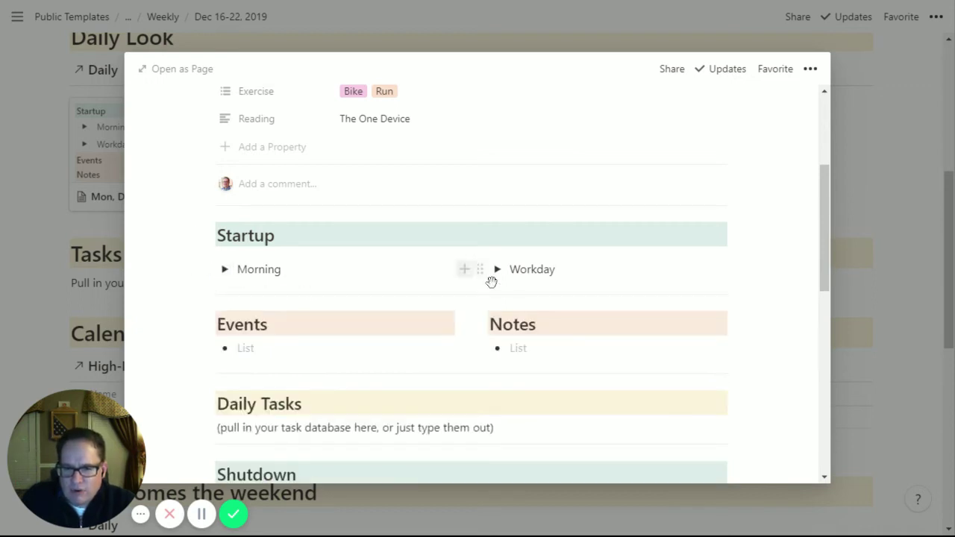
click(497, 270)
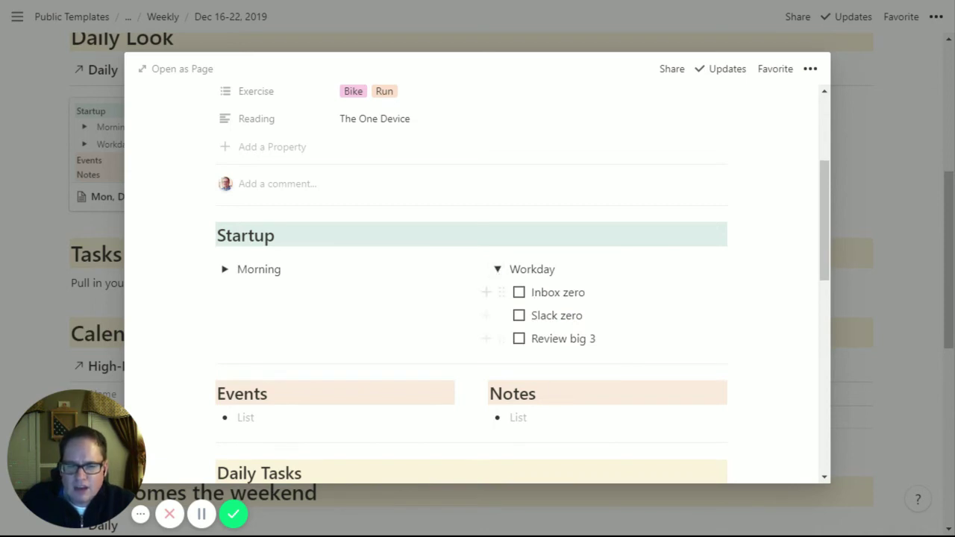
click(519, 293)
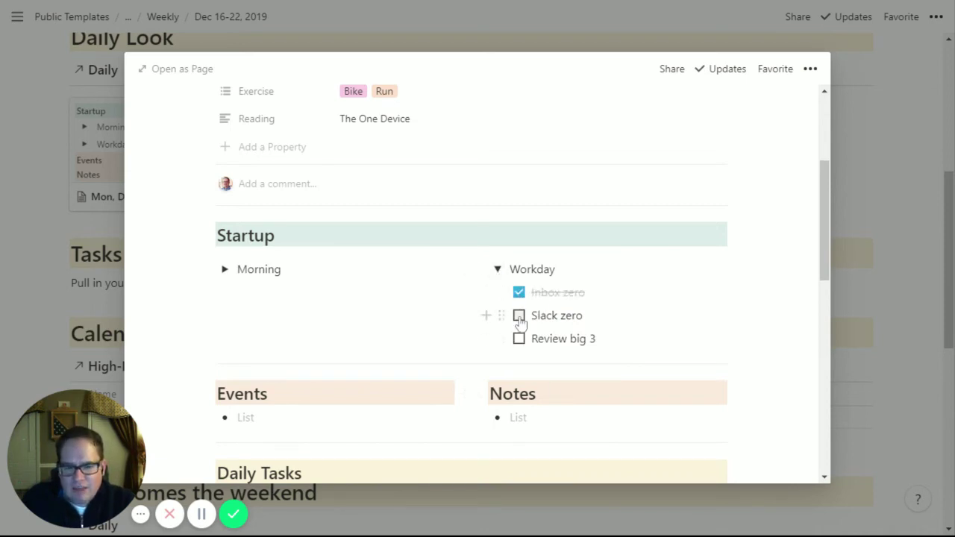
click(520, 318)
click(520, 342)
click(499, 270)
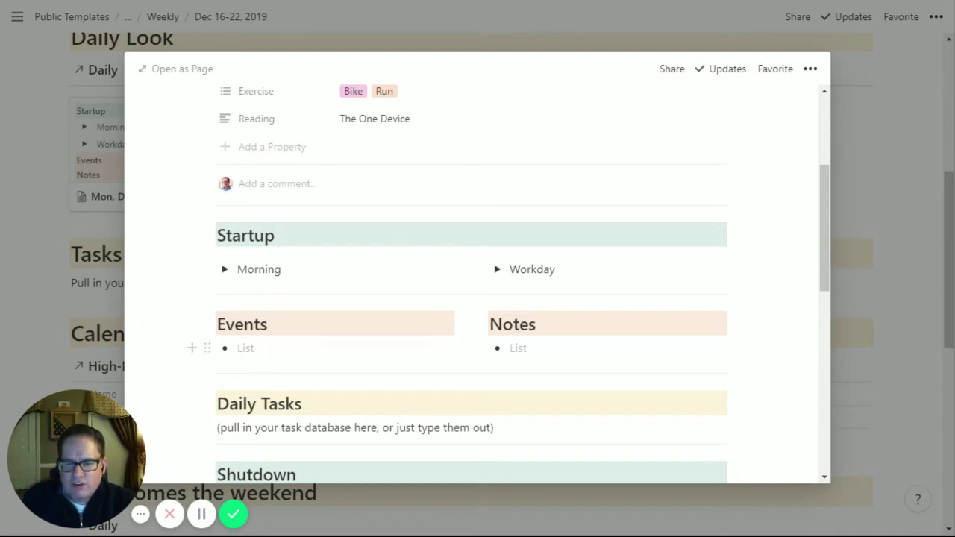
Step: List four timed Events: 9:30 Staff meeting, 11:30 lunch, 2:30 call, and 4:30 Bus stop
click(261, 349)
text(9:30 - Staff meeting)
key(Return)
text(11:30)
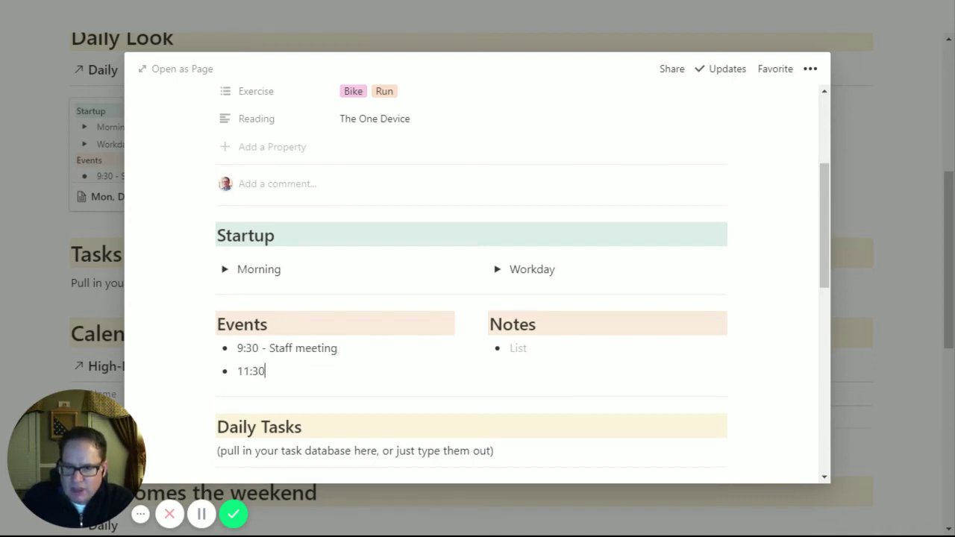
text( - Lunch with Ali)
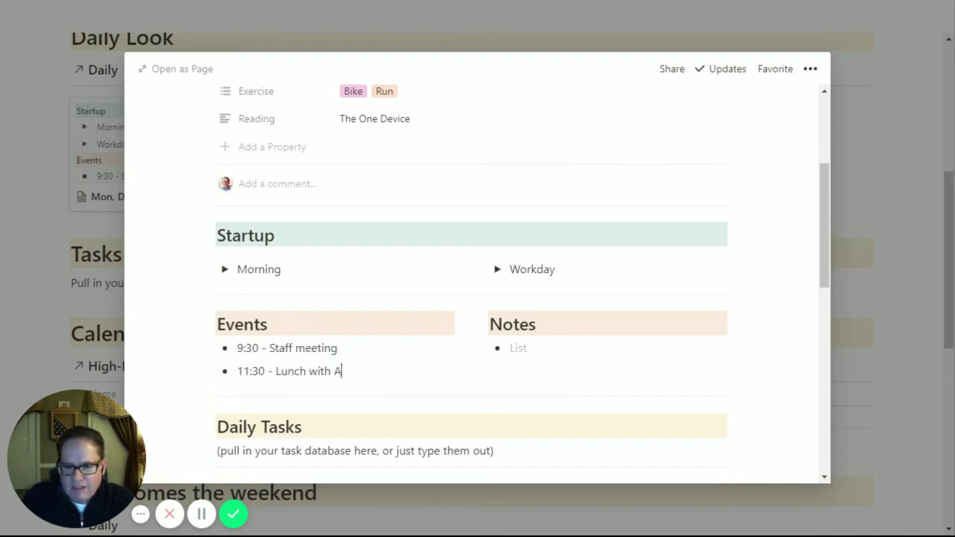
key(Return)
text(2:30 - )
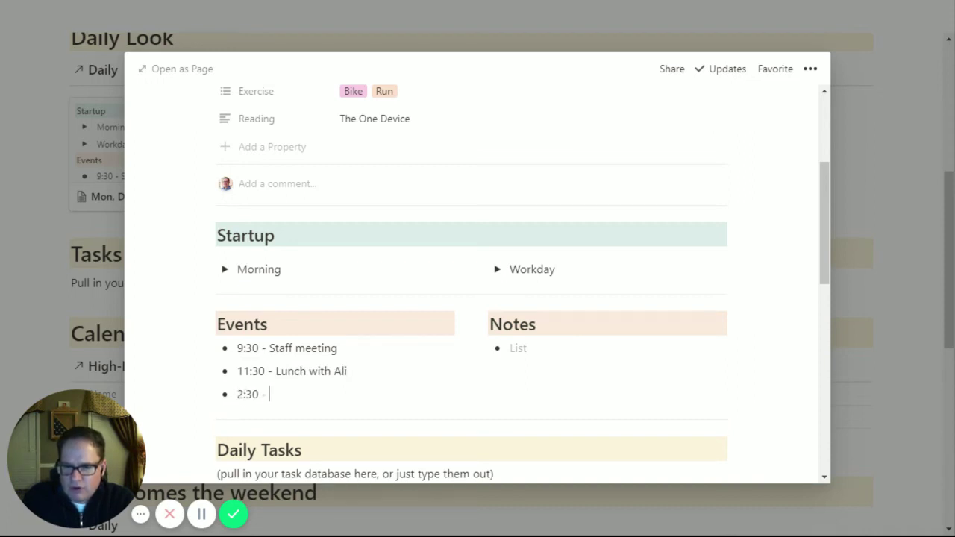
text(Call with Smith)
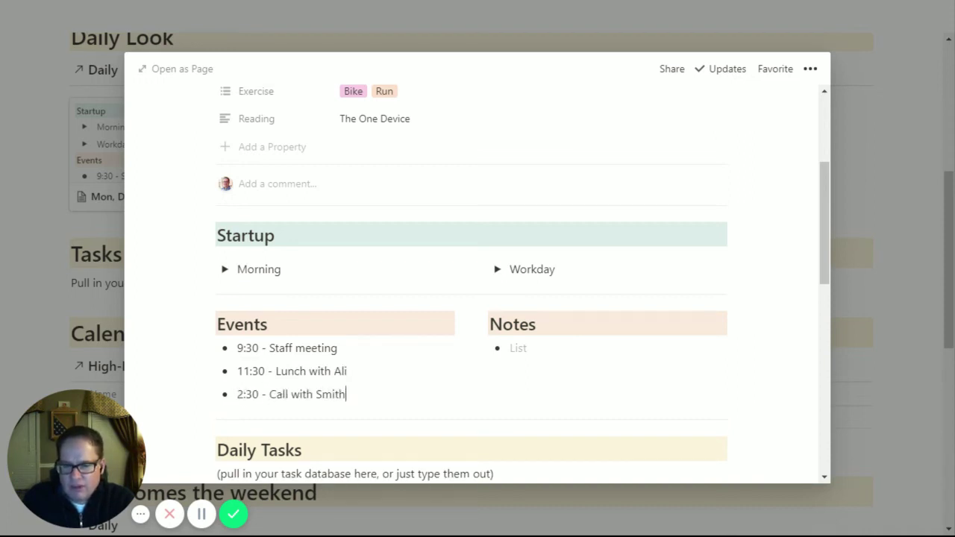
key(Return)
text(4:30 - )
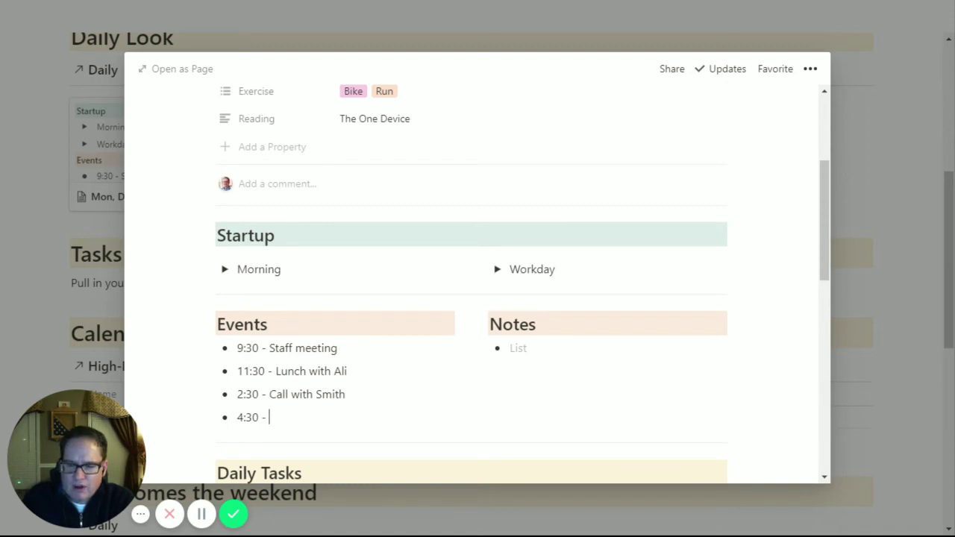
text(Bus stop)
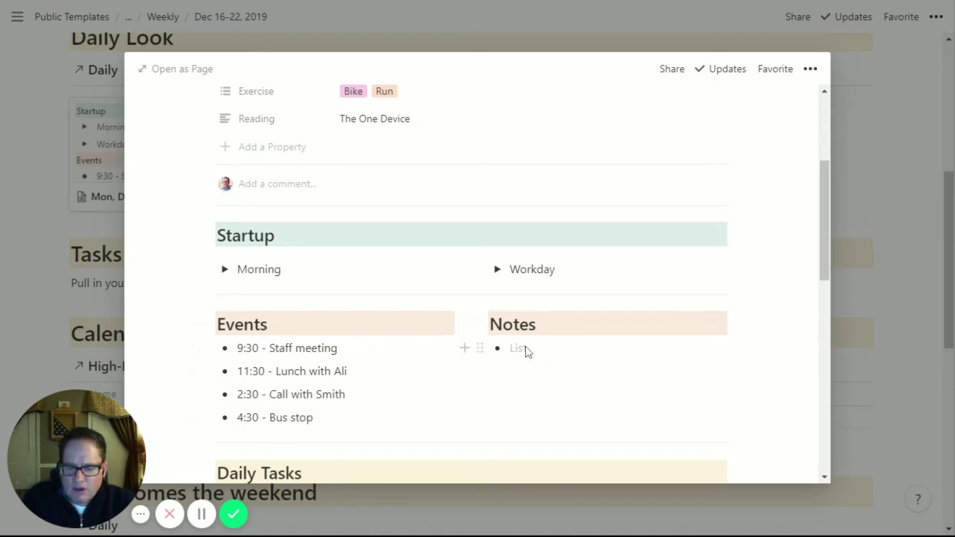
Step: Scroll down to Shutdown and expand the Workday to-do list
scroll(498, 367, down, 2)
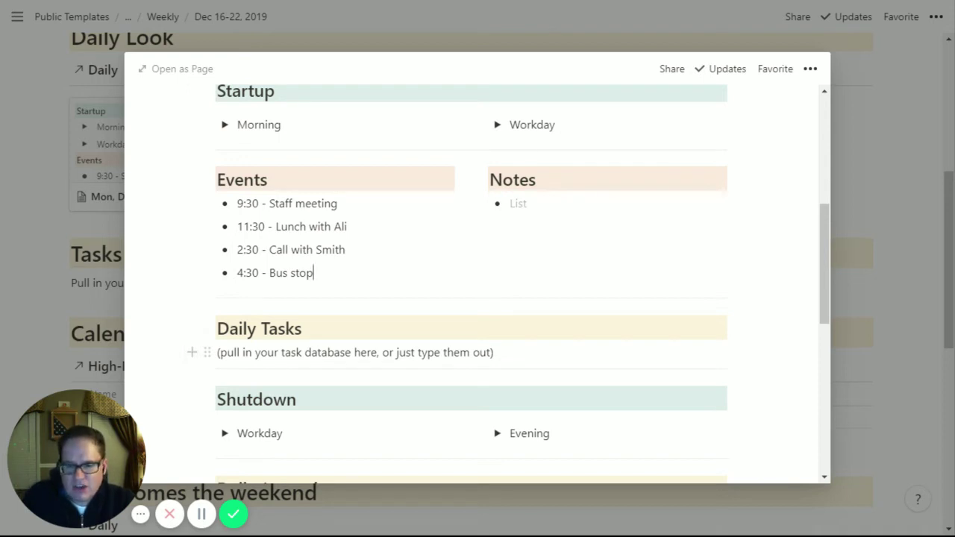
scroll(447, 299, down, 2)
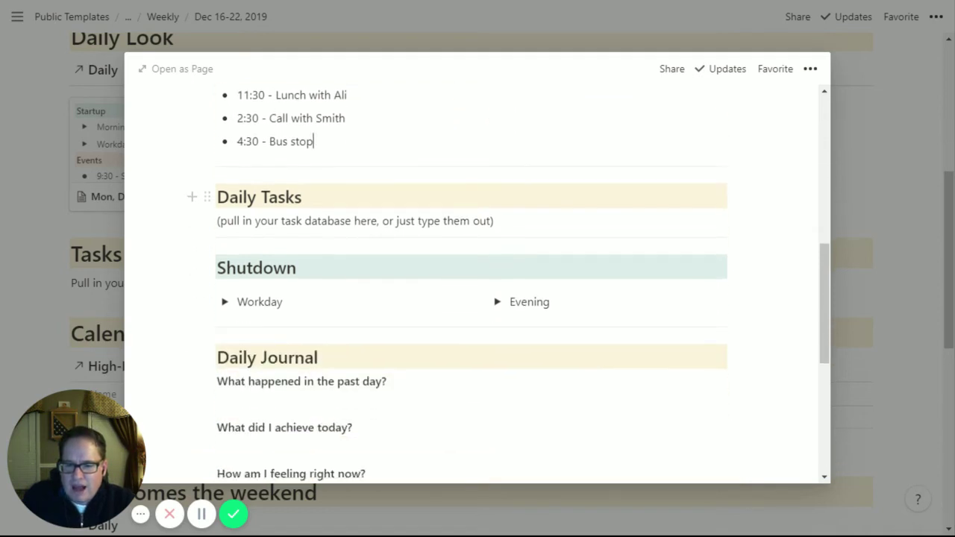
click(224, 291)
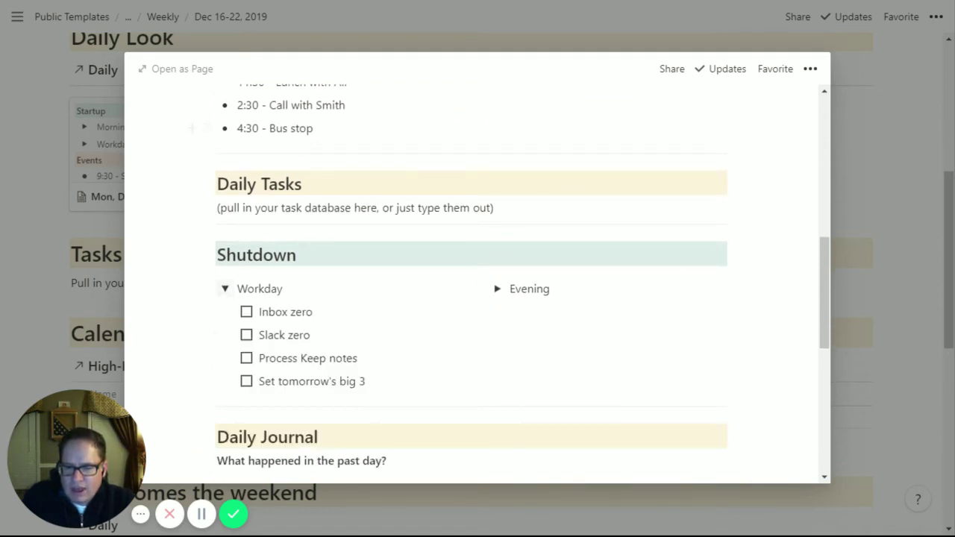
Step: Check Inbox zero, Slack zero, Process Keep notes and Set tomorrow's big 3, then collapse Evening and Workday
scroll(234, 253, down, 2)
click(246, 239)
click(246, 263)
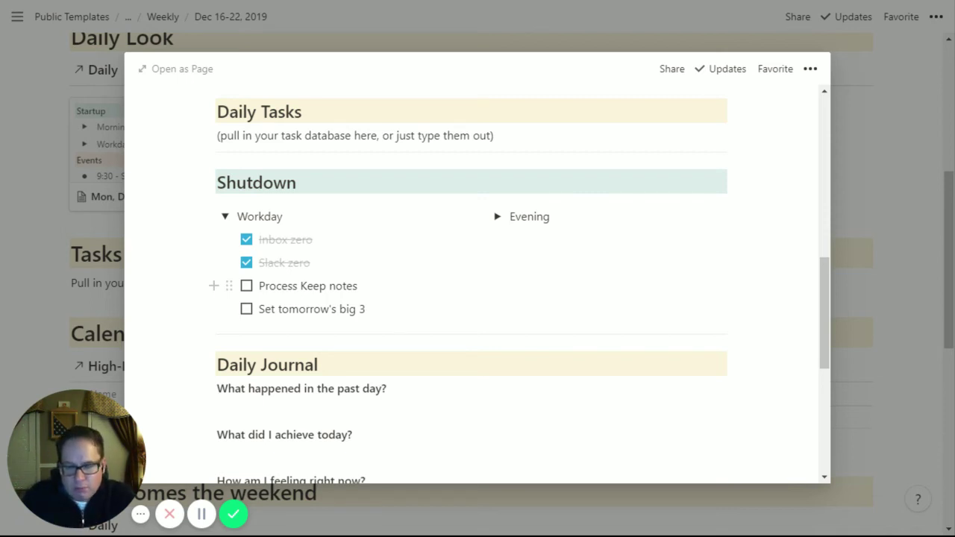
click(247, 286)
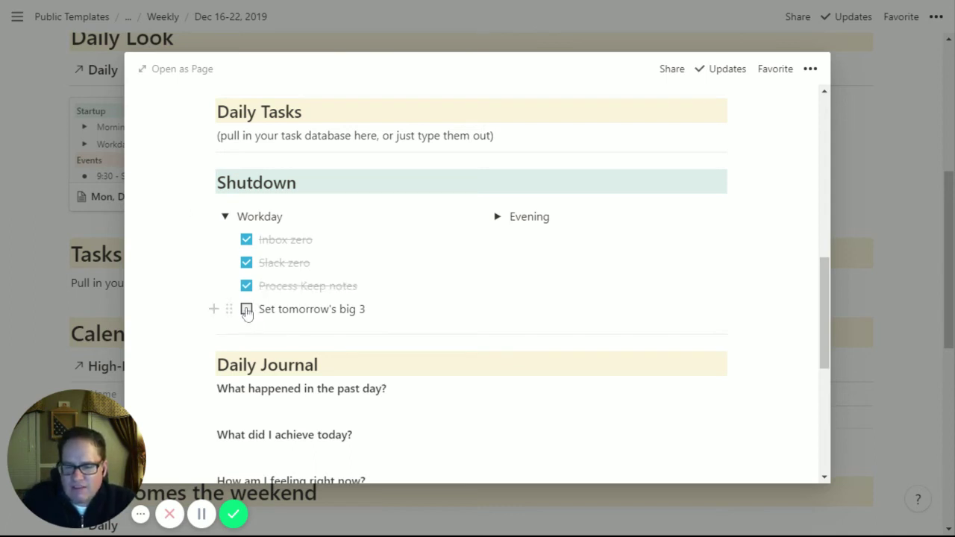
click(246, 309)
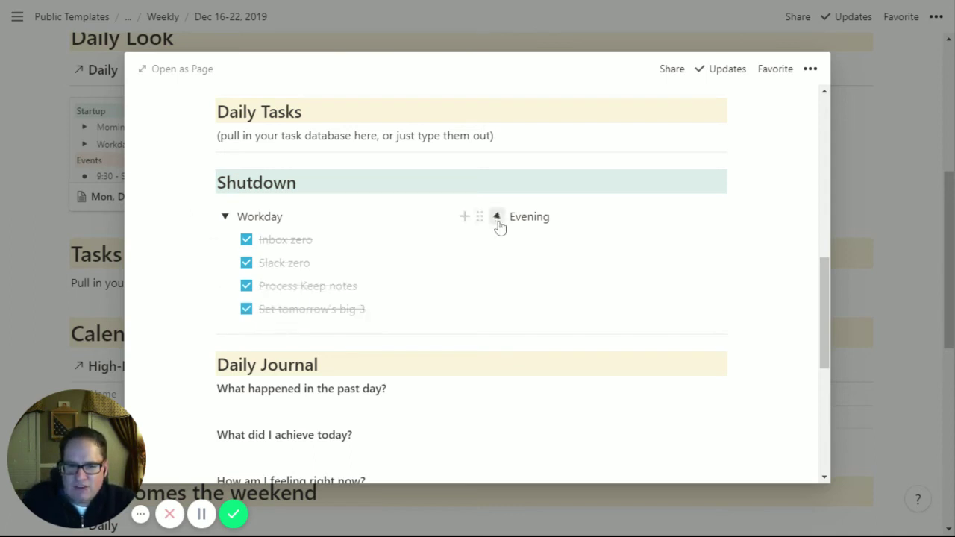
click(496, 218)
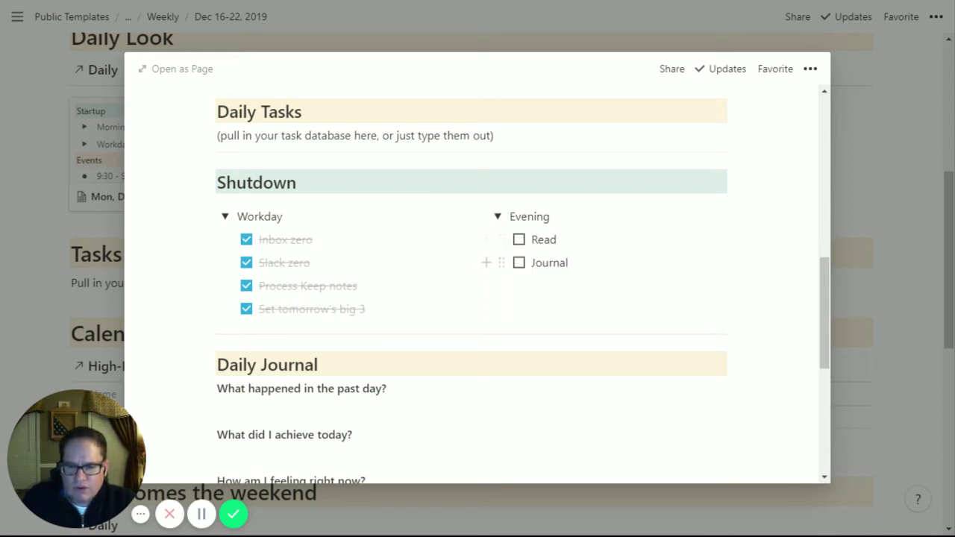
click(497, 217)
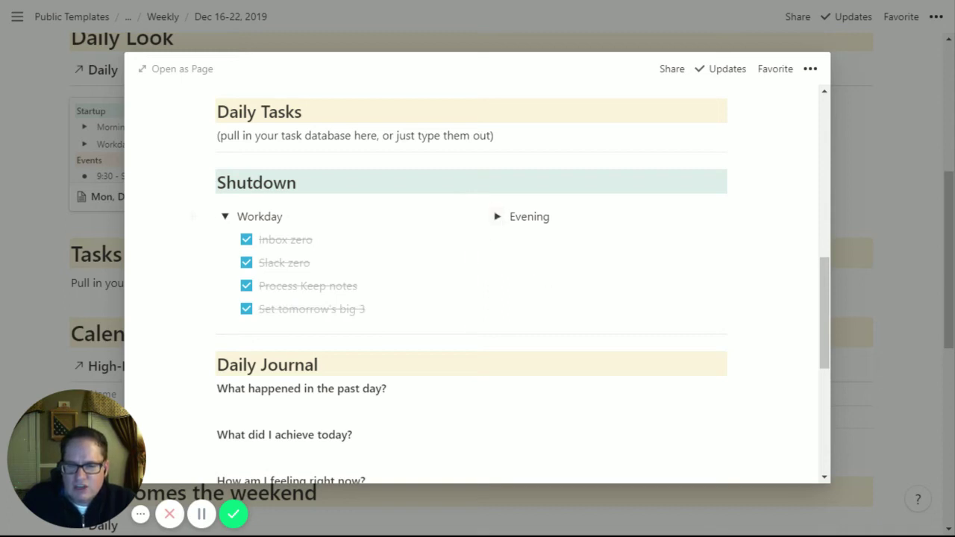
click(224, 217)
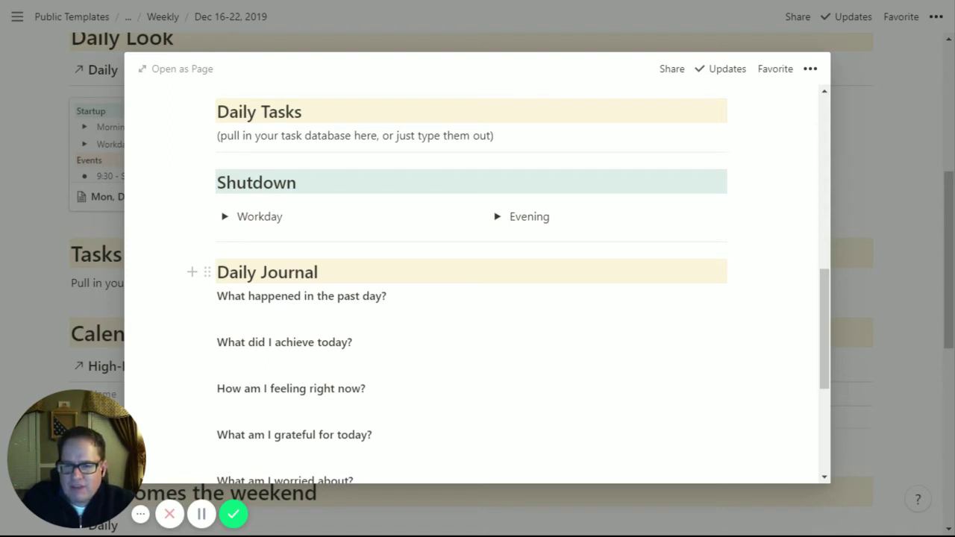
Step: Scroll through the Mon, Dec 16 Daily Journal questions and back up to the top
scroll(334, 187, down, 3)
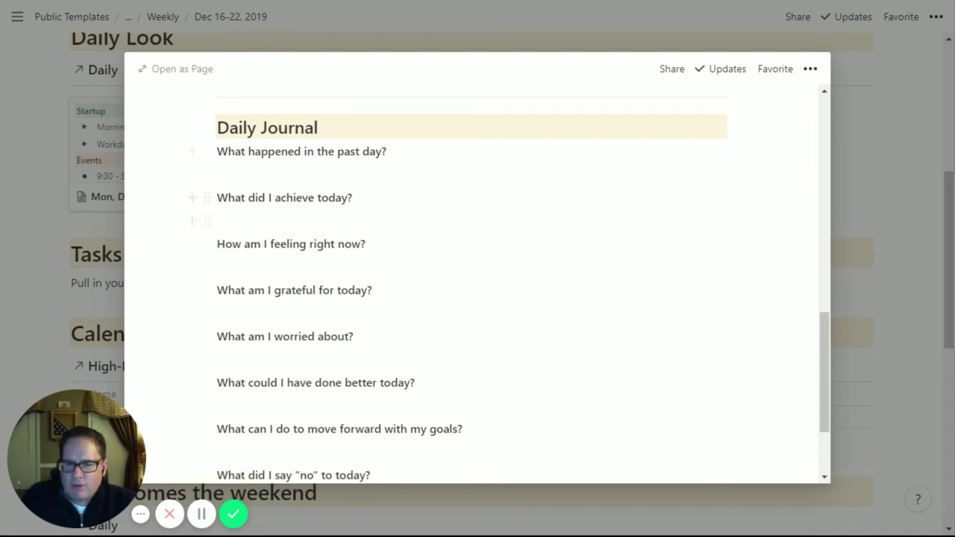
scroll(380, 319, down, 2)
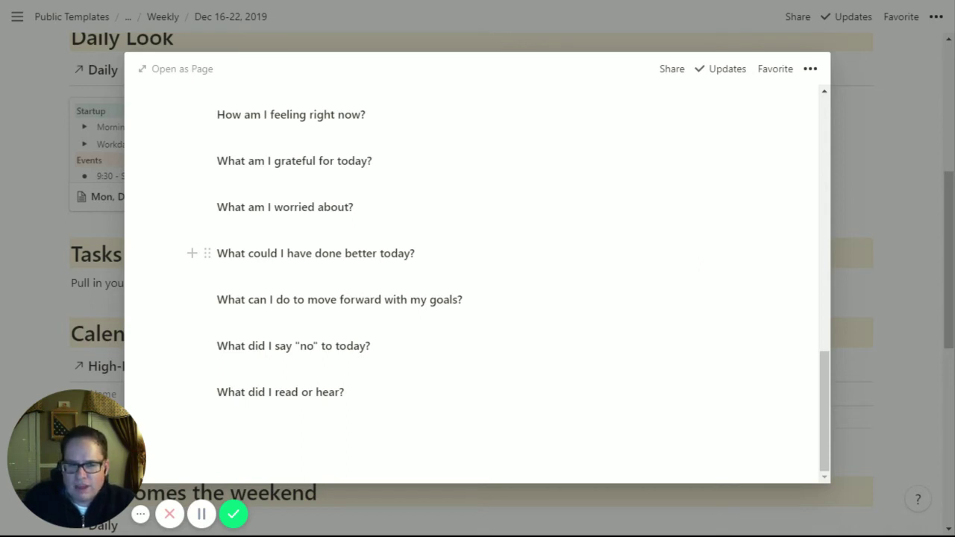
scroll(384, 299, up, 15)
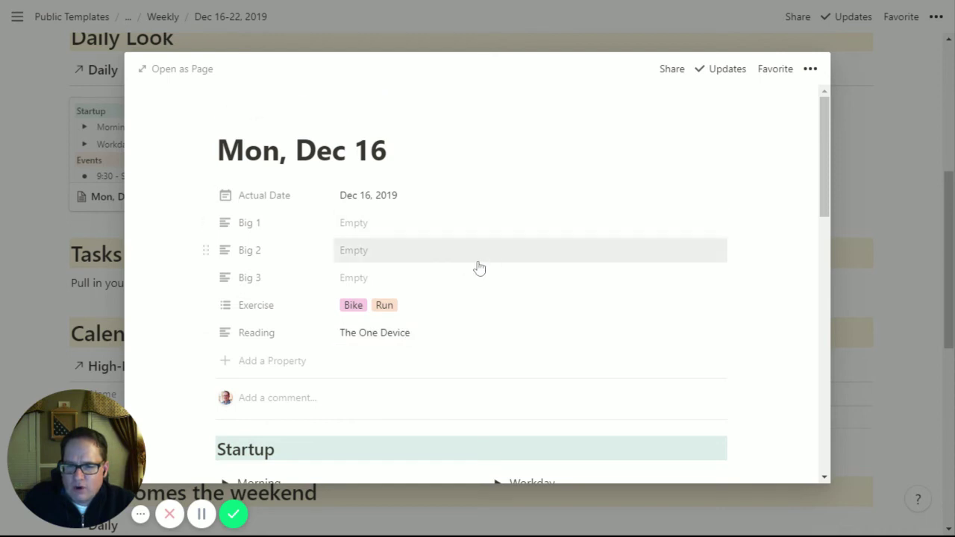
click(179, 69)
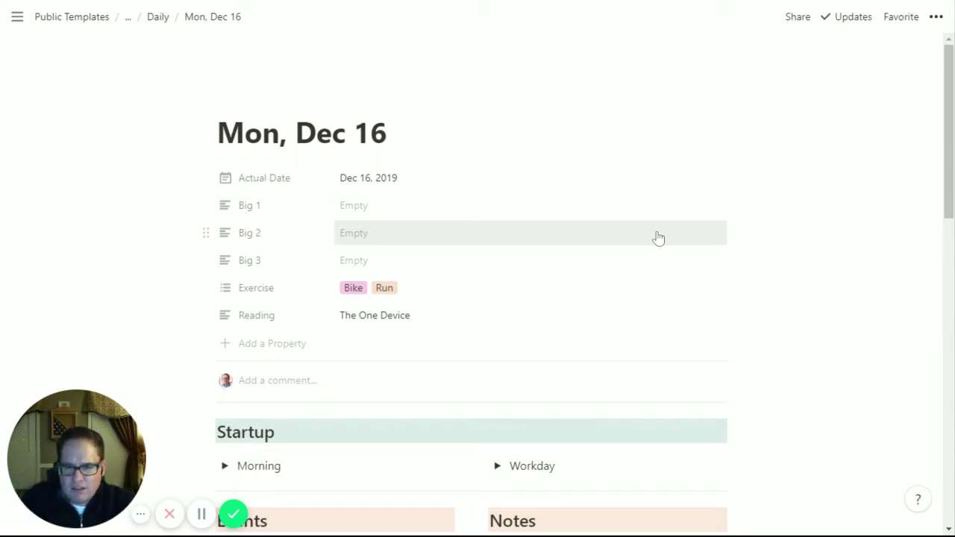
scroll(409, 258, down, 3)
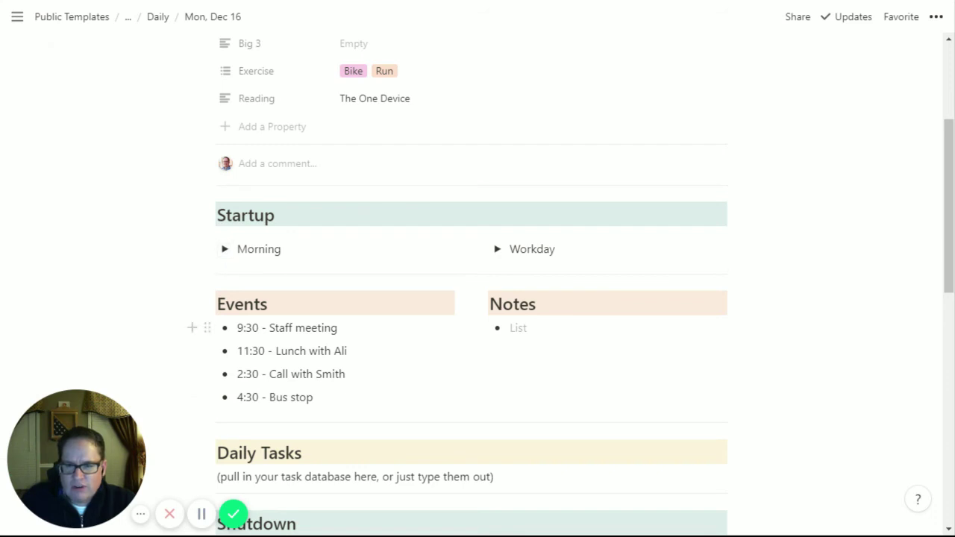
scroll(328, 223, up, 3)
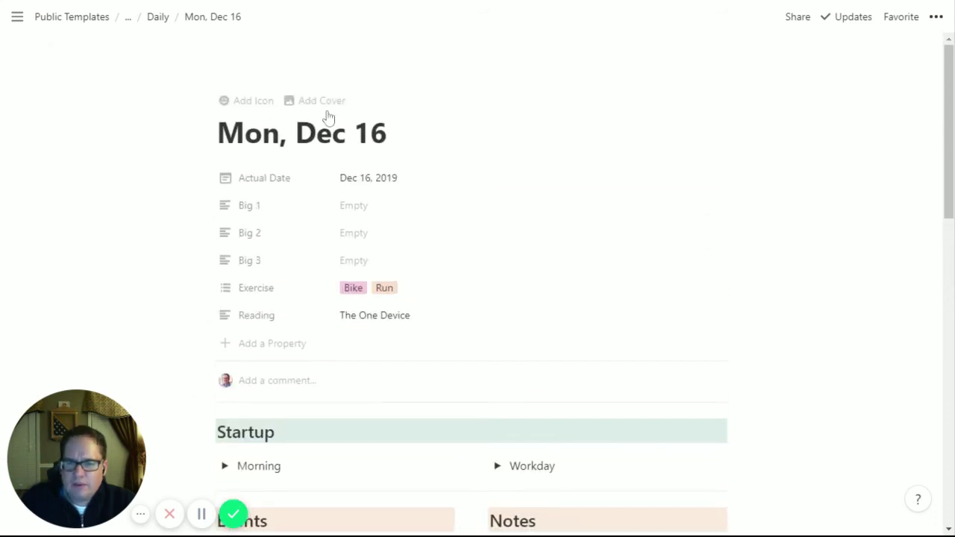
Step: Add an Unsplash cover of Christmas lights, found by searching 'christmas t', to Mon, Dec 16
click(320, 106)
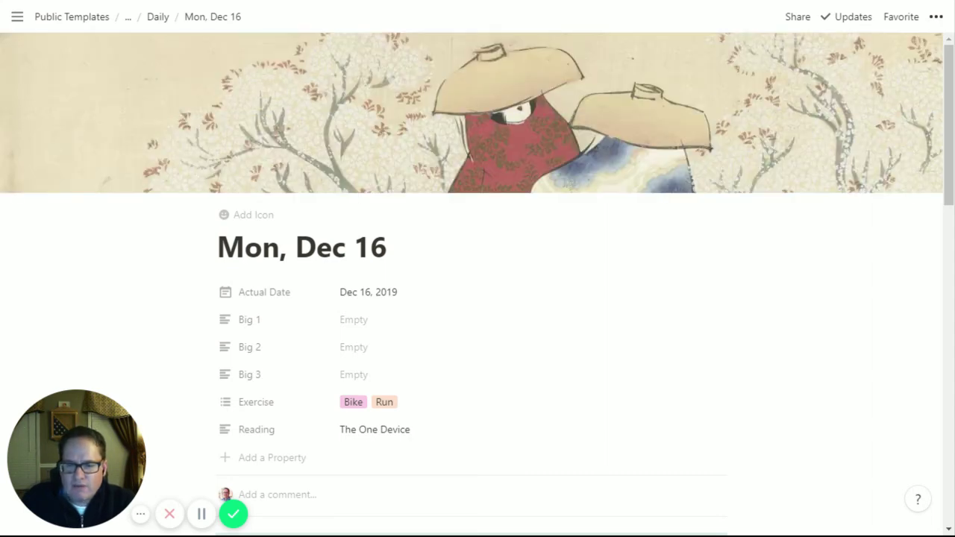
mouse_move(553, 113)
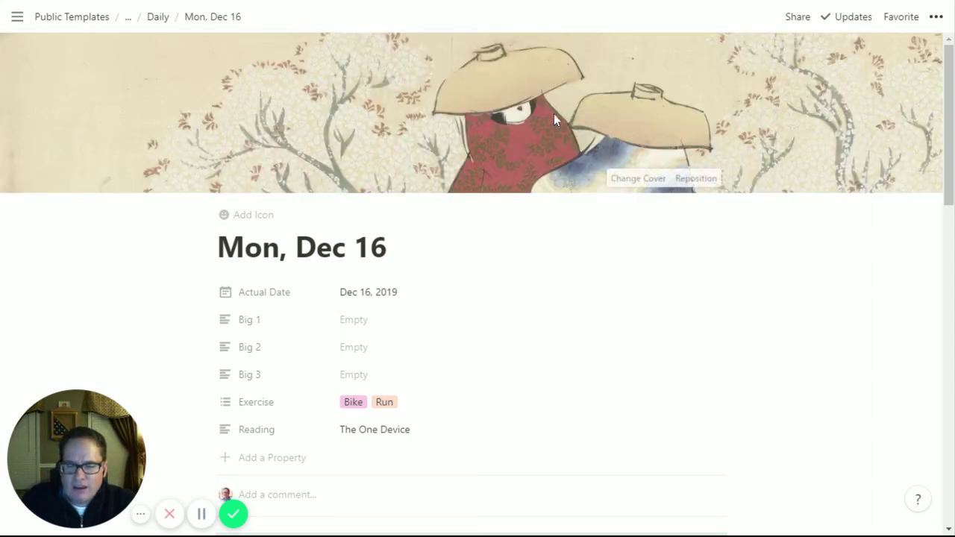
click(640, 181)
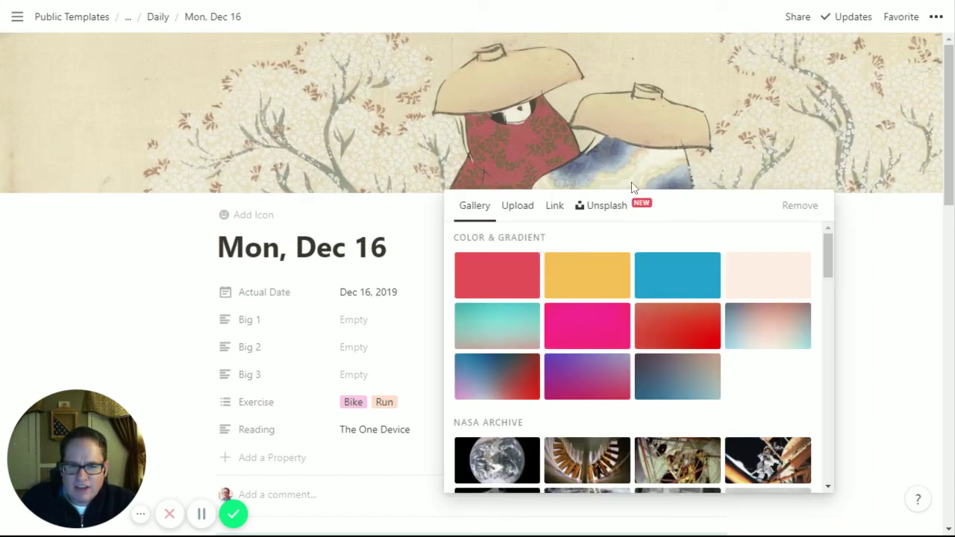
click(601, 208)
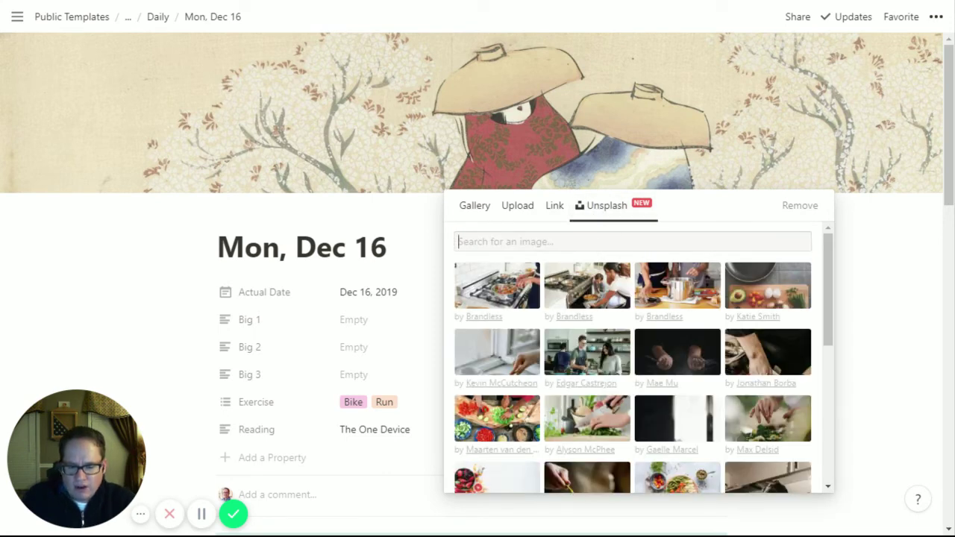
text(christmas t)
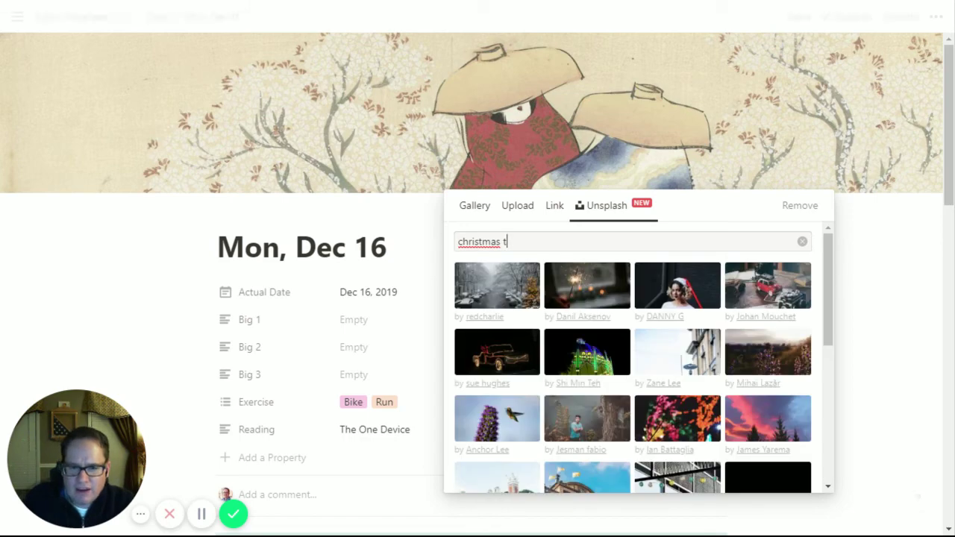
click(590, 358)
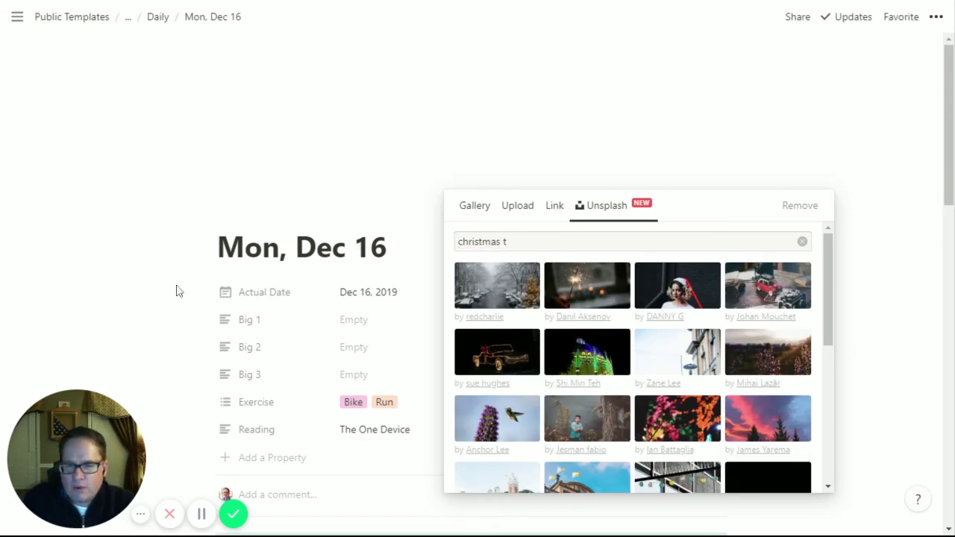
click(171, 302)
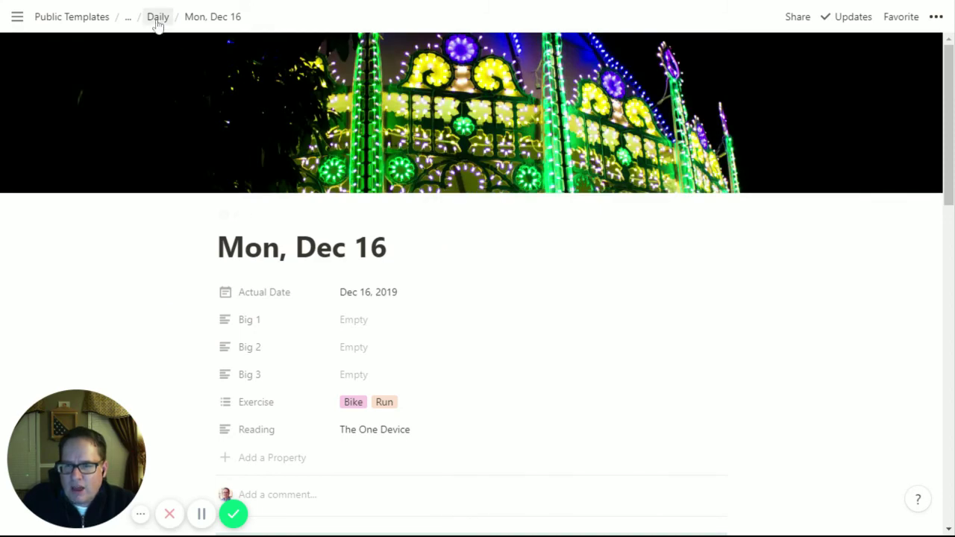
Step: Return to the Dec 16-22, 2019 weekly page and close the Mon, Dec 16 preview
key(ctrl+[)
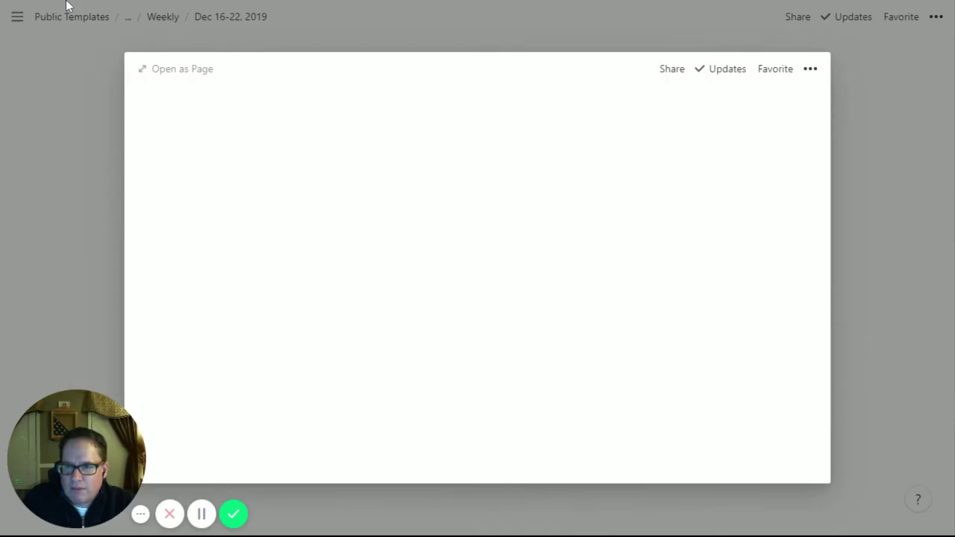
click(31, 148)
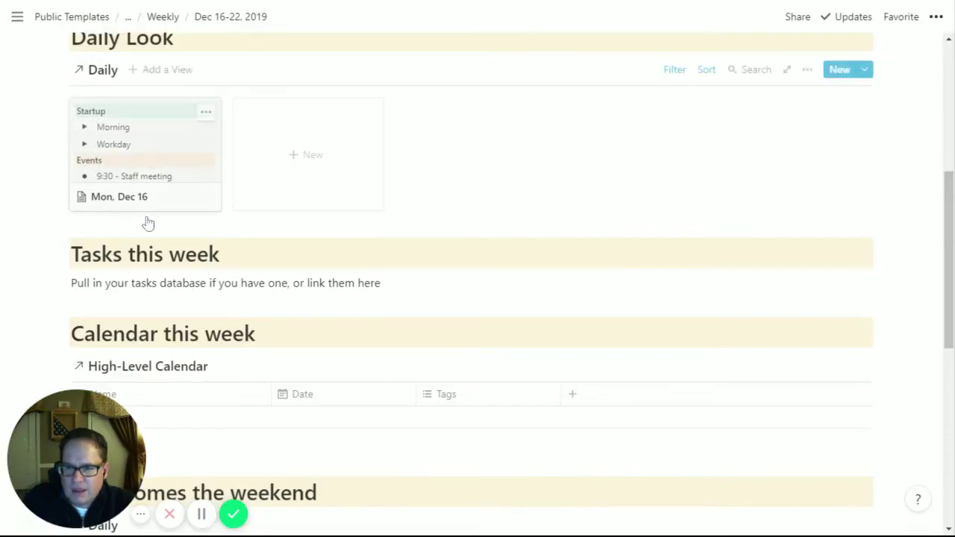
scroll(126, 254, up, 1)
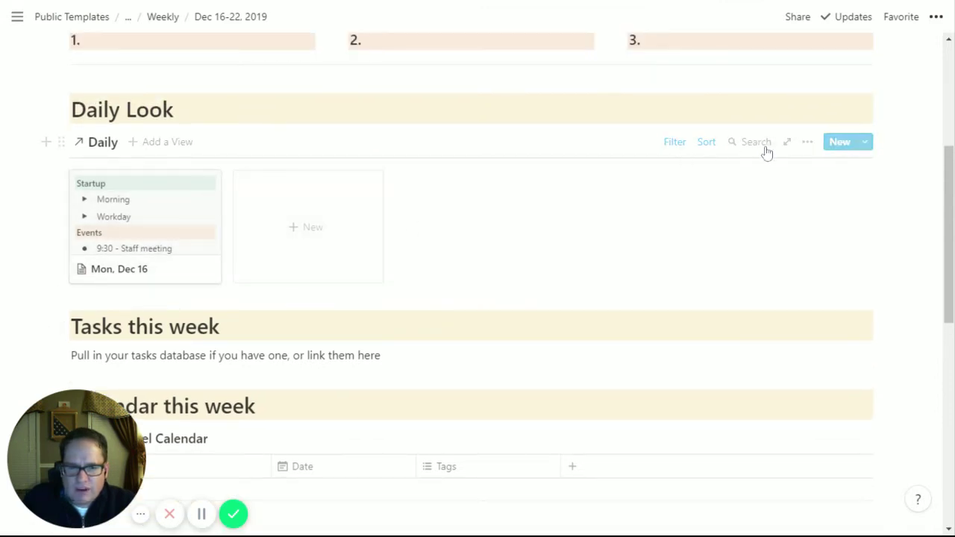
Step: Set the Daily Look gallery's Card Preview to Page Cover
click(807, 141)
click(796, 241)
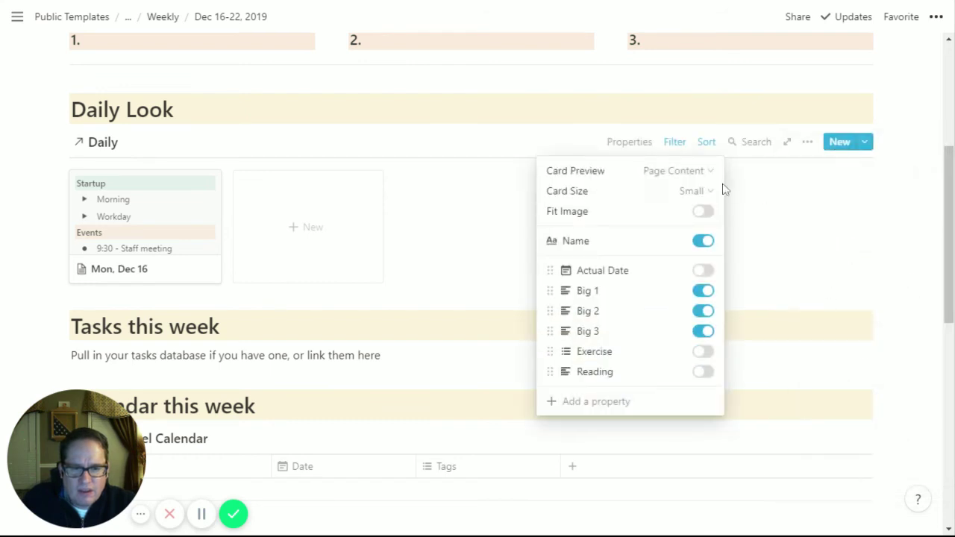
click(673, 172)
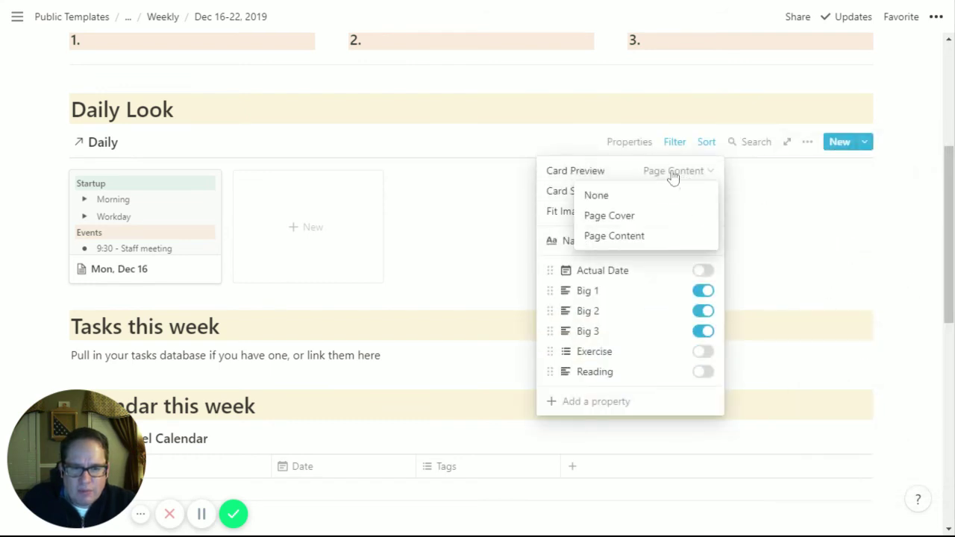
click(624, 217)
click(364, 155)
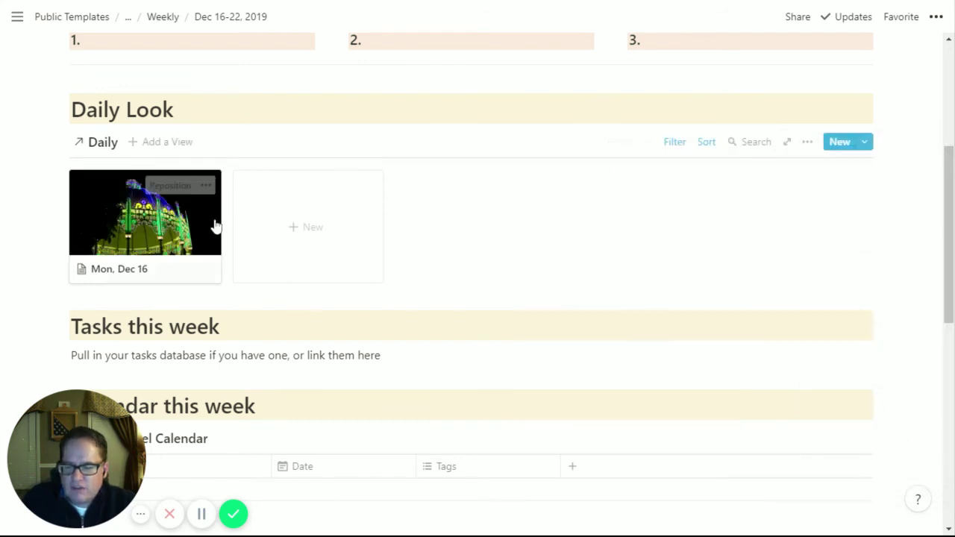
Step: Add a gallery card titled 'Tue, Dec 17' with Actual Date Dec 17, 2019
click(296, 225)
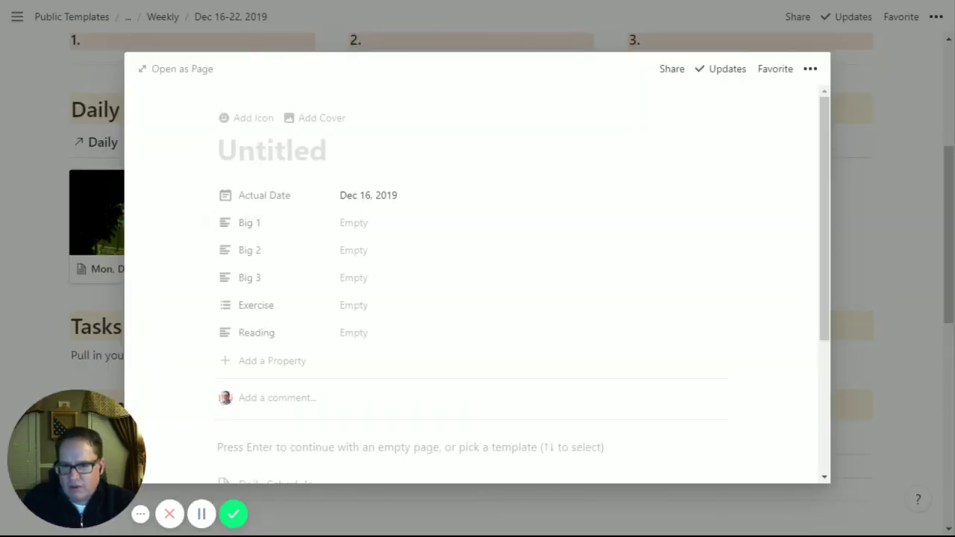
text(Tue, Dec)
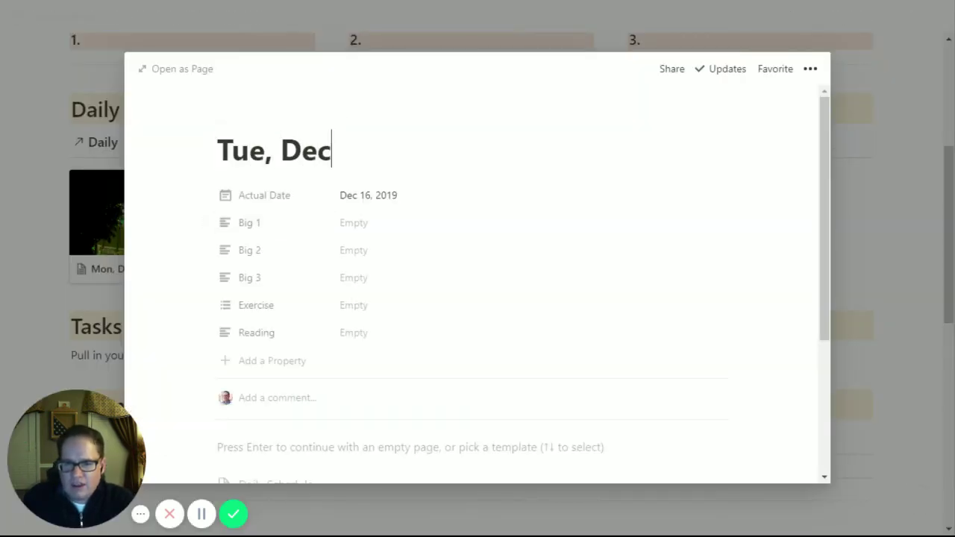
text( 17)
click(379, 193)
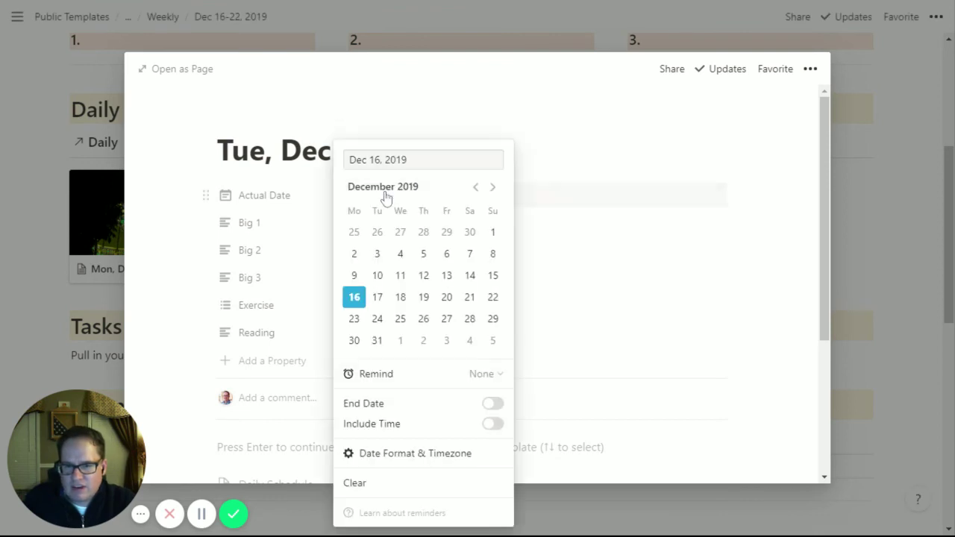
click(379, 296)
click(601, 249)
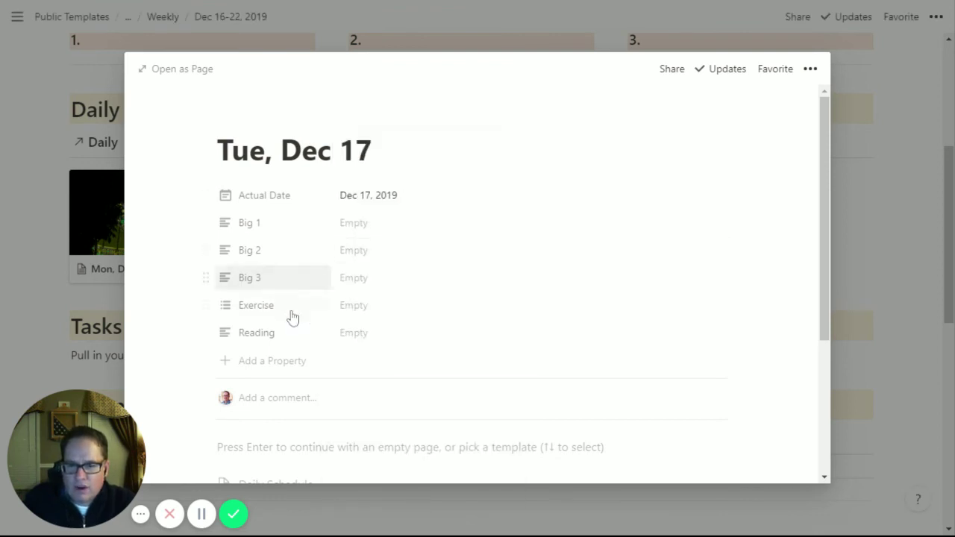
Step: Fill the Tue, Dec 17 page from the Daily Schedule template, add a cover, and close it
scroll(361, 350, down, 3)
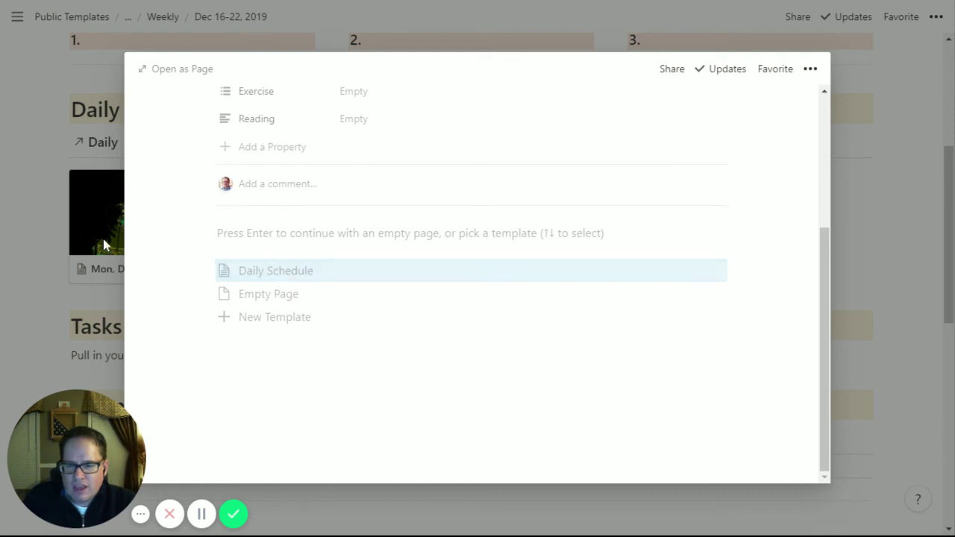
click(281, 273)
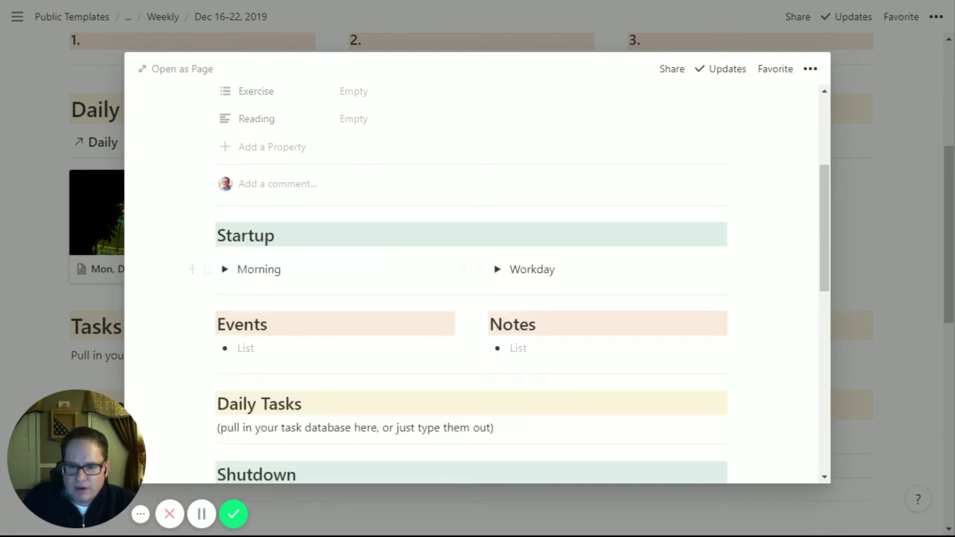
scroll(330, 214, up, 5)
click(317, 116)
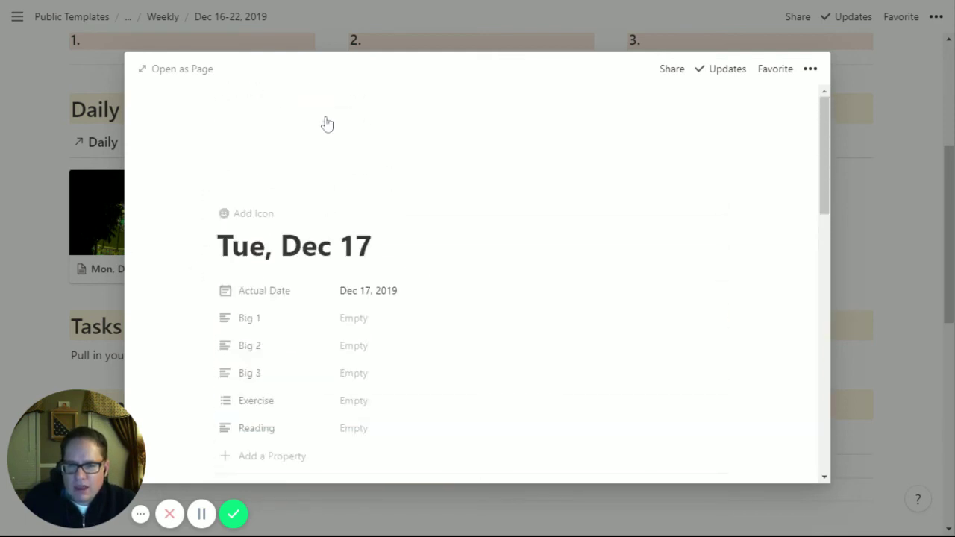
click(31, 254)
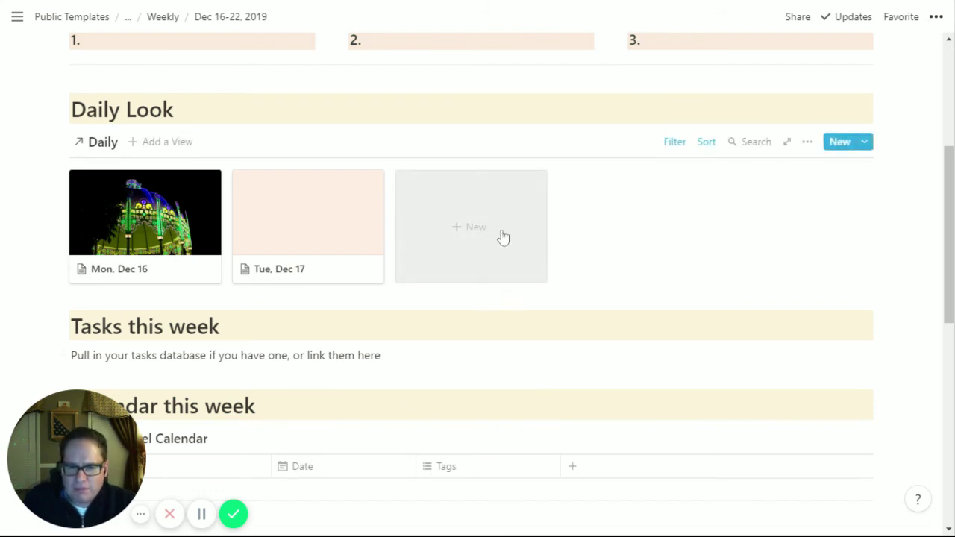
Step: Filter the weekend view's Actual Date from Dec 21, 2019 to Dec 22, 2019
scroll(510, 267, down, 5)
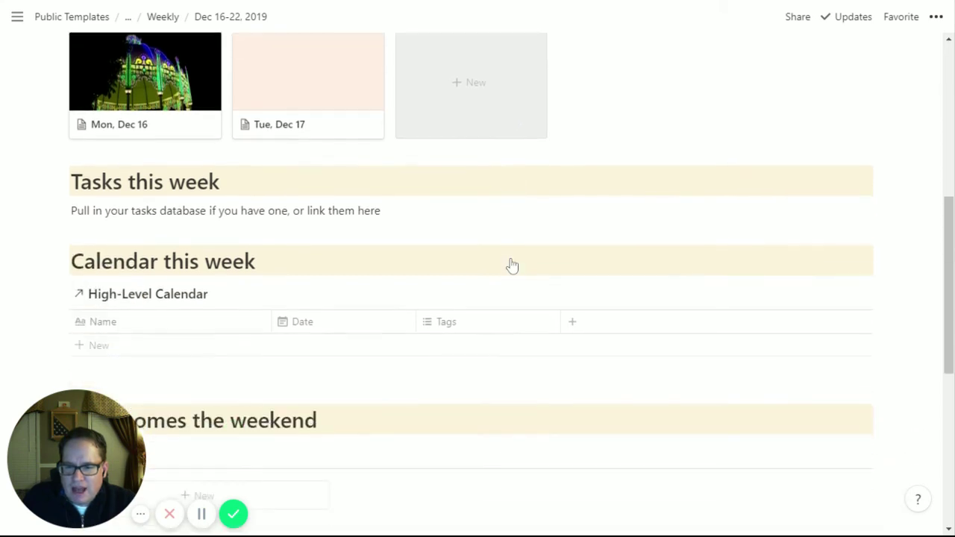
scroll(172, 226, down, 1)
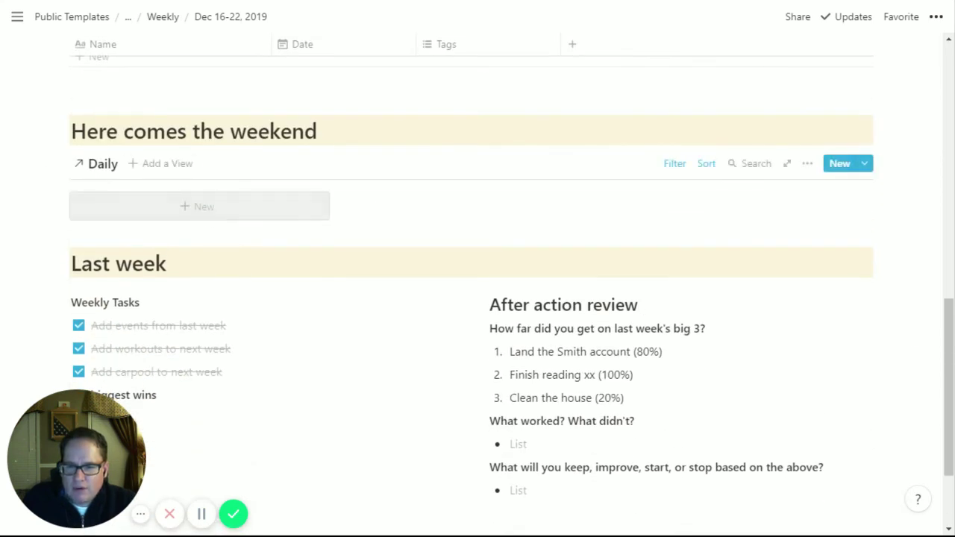
click(672, 164)
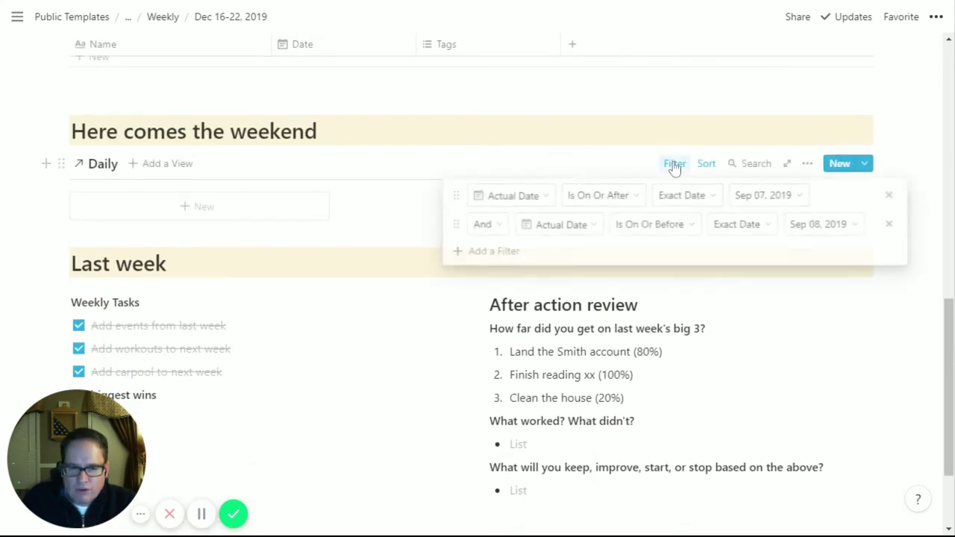
click(773, 202)
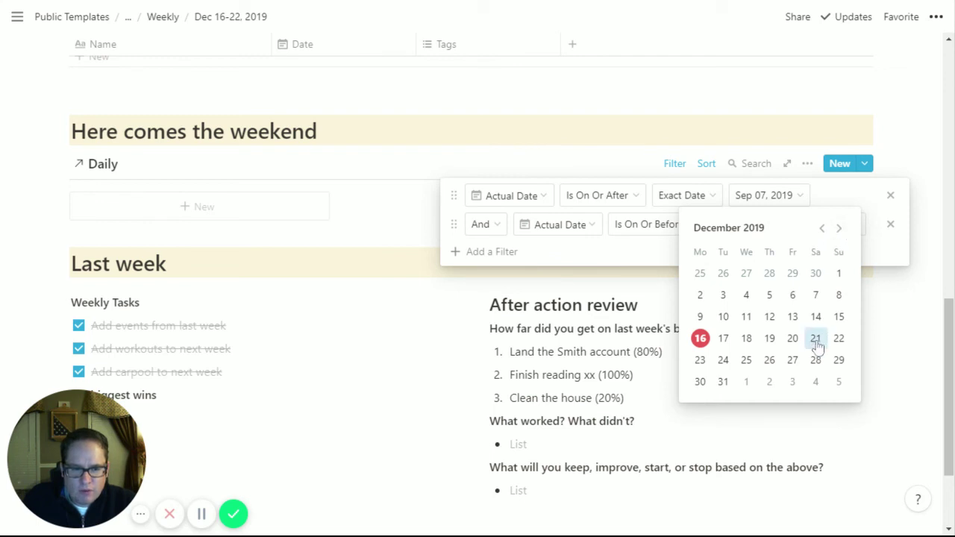
click(816, 340)
click(844, 225)
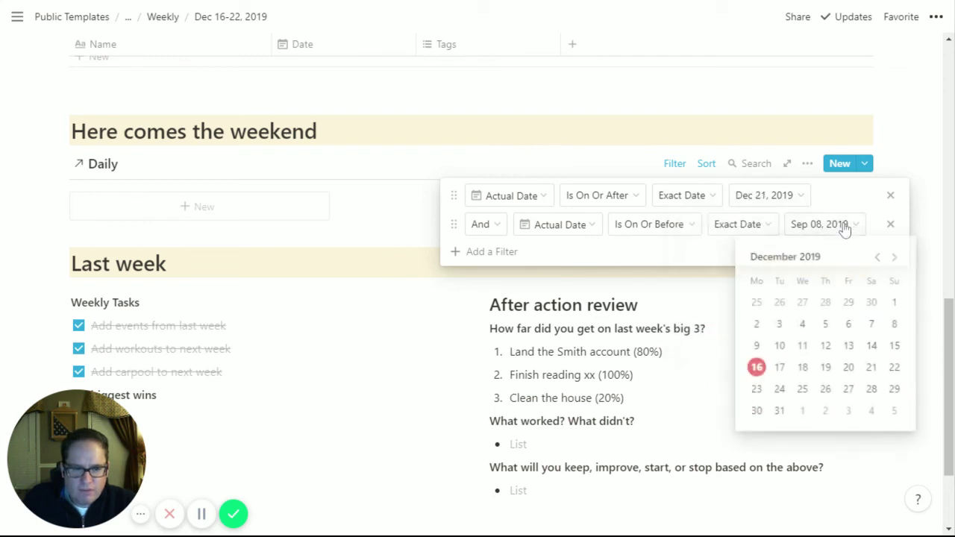
click(893, 366)
click(841, 198)
click(221, 203)
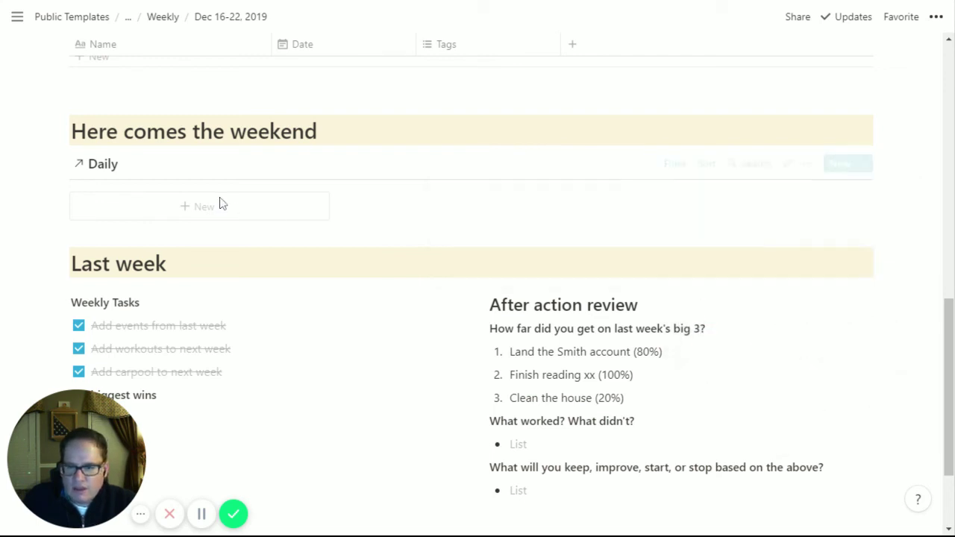
Step: Create a weekend page titled 'Sat, Dec 21' using the Daily Schedule template
click(221, 204)
text(Sat)
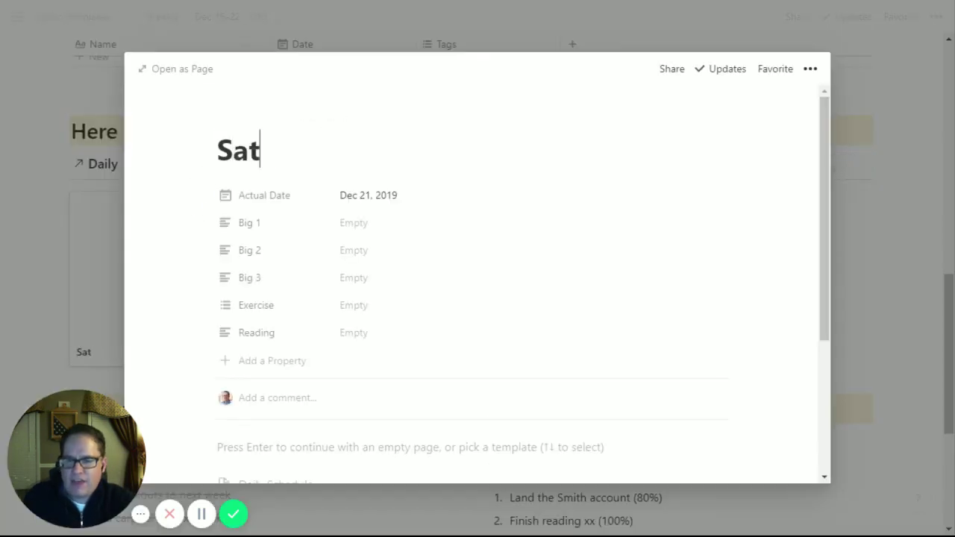
text(, Dec 21)
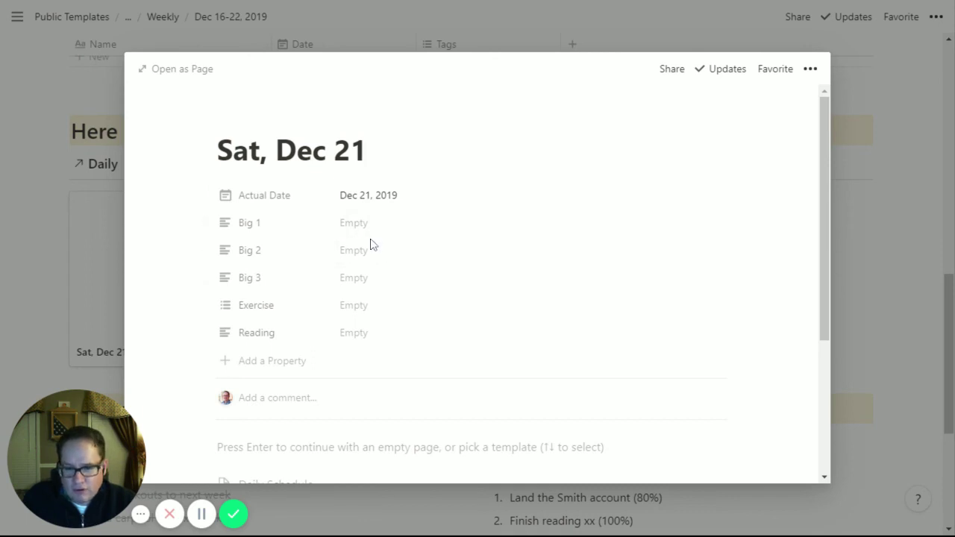
scroll(430, 337, down, 1)
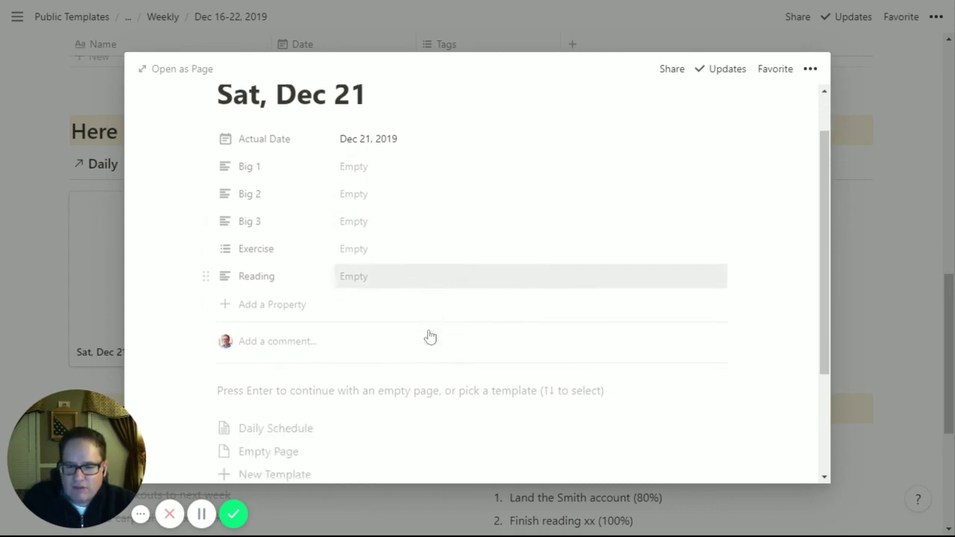
scroll(430, 337, down, 1)
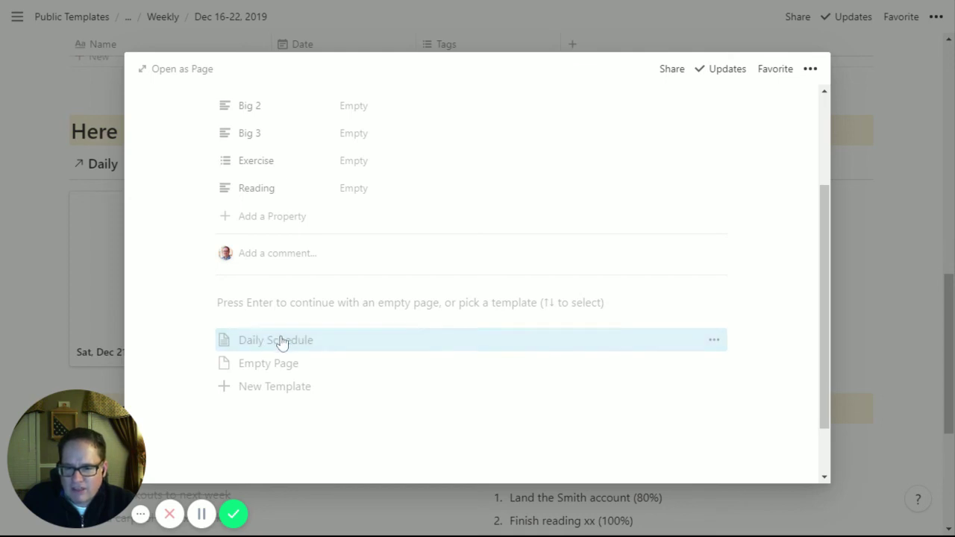
click(282, 342)
Step: Check the Workday checklist, leave it collapsed, and add a cover to the Saturday page
scroll(299, 314, down, 2)
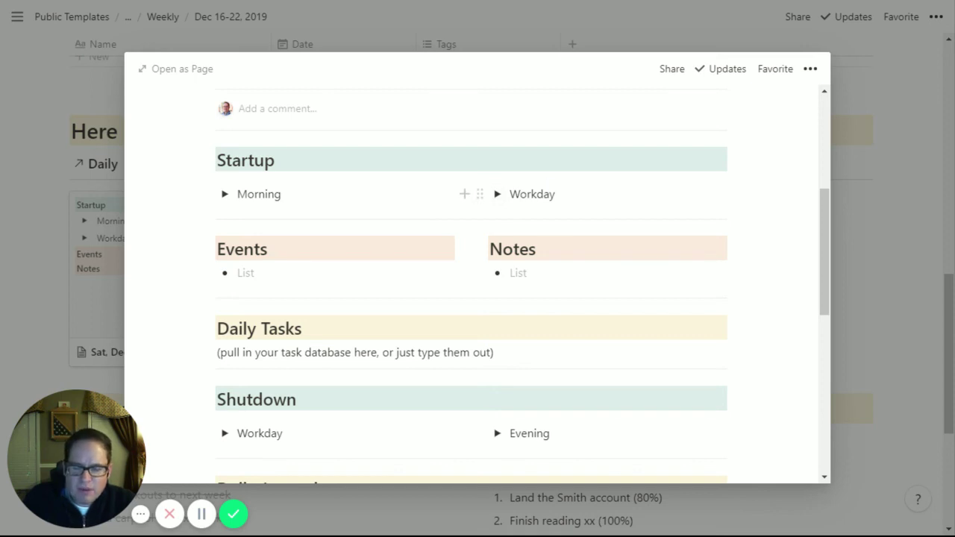
click(496, 194)
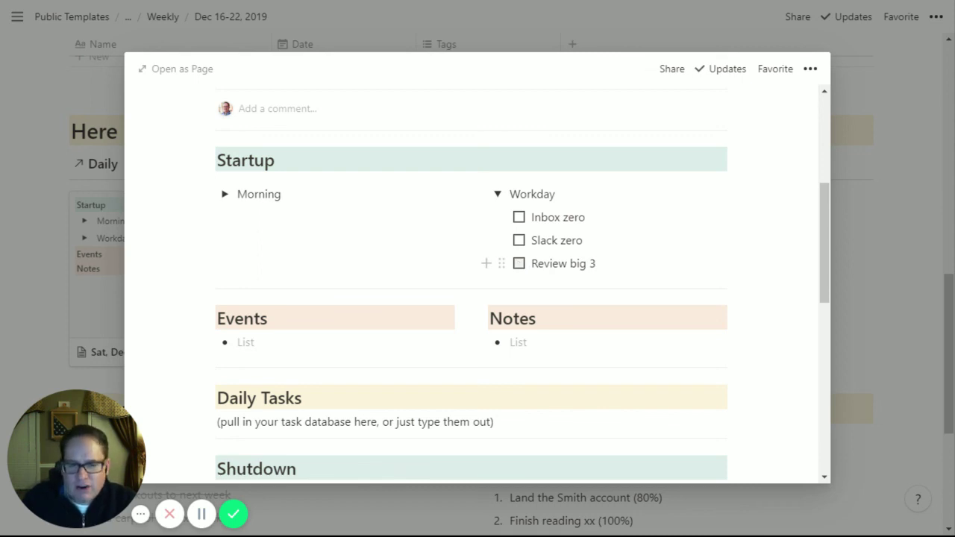
click(494, 195)
scroll(470, 298, down, 4)
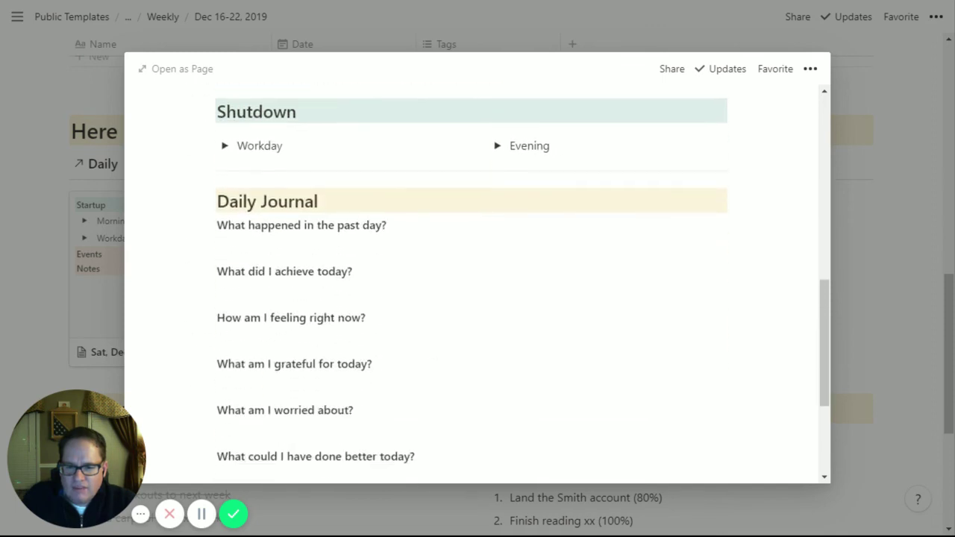
scroll(432, 362, up, 8)
click(331, 120)
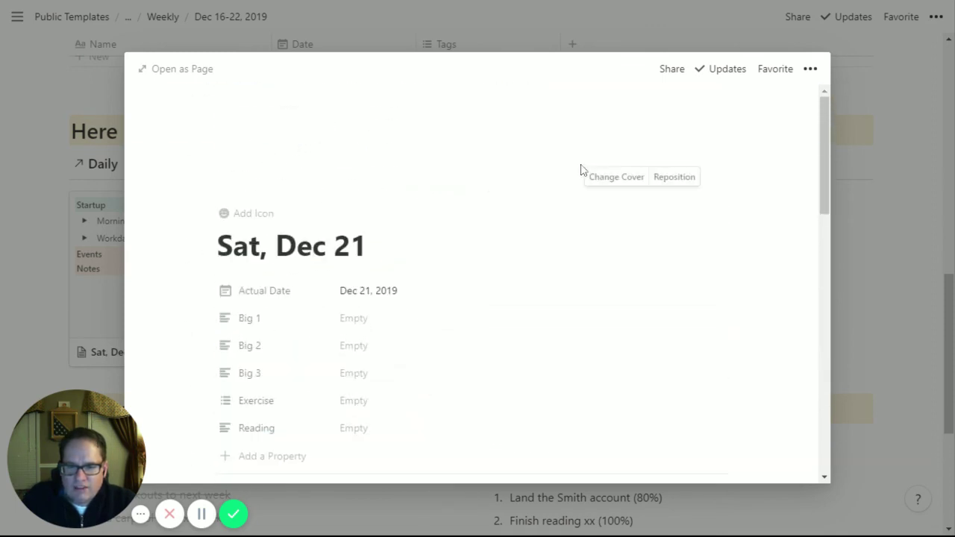
Step: Set an Unsplash soccer-ball photo, searched as 'soccer', as the Sat, Dec 21 cover and close the page
click(611, 181)
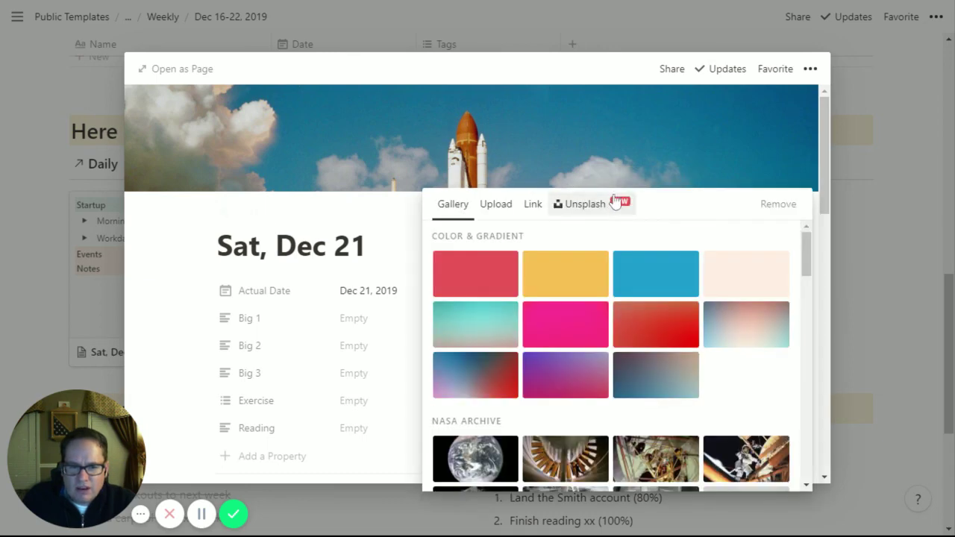
click(568, 206)
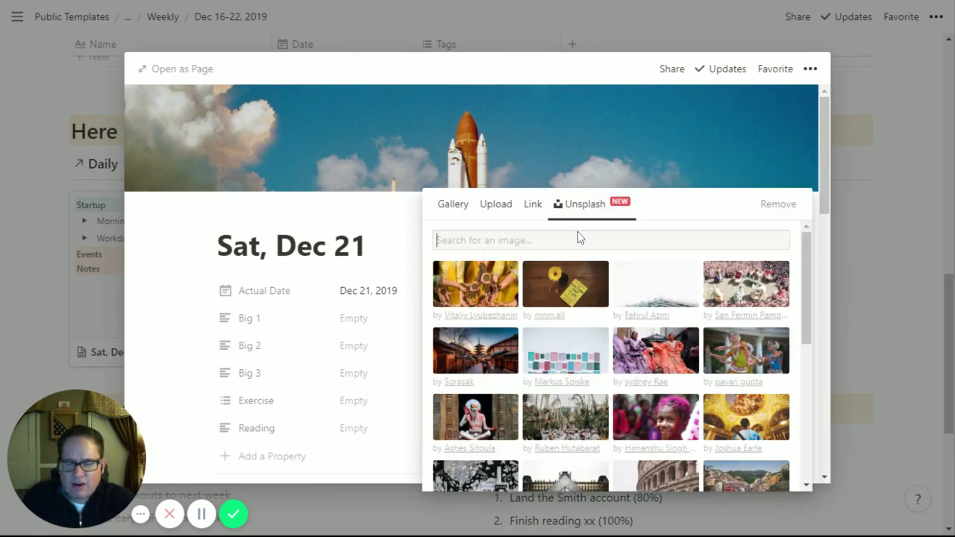
text(soccer)
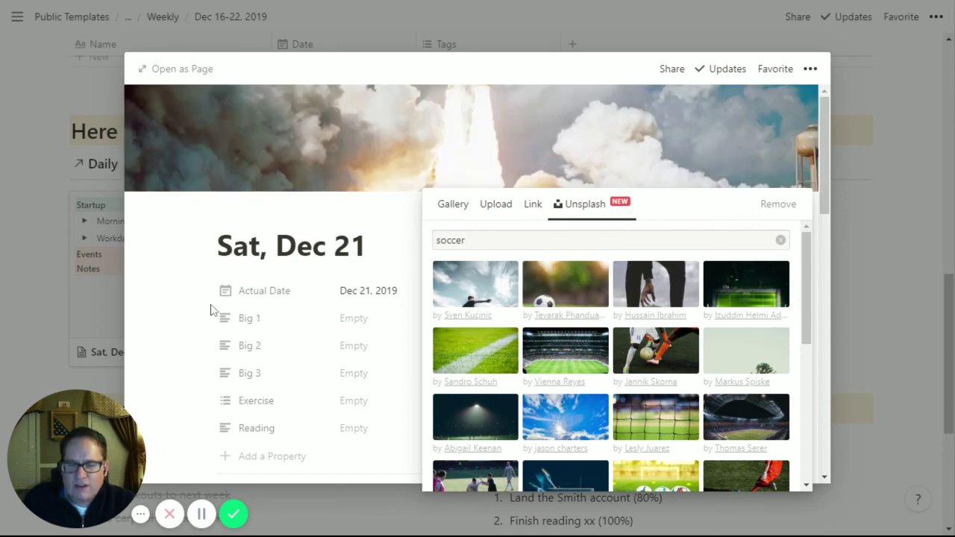
click(23, 278)
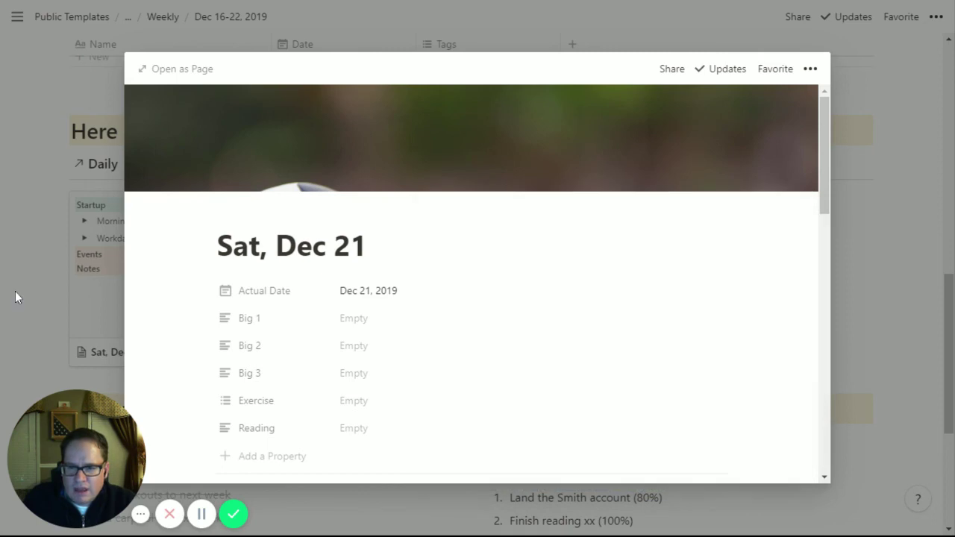
click(14, 291)
Step: Set the weekend gallery's Card Preview to Page Cover so the Saturday card shows the soccer ball
click(807, 165)
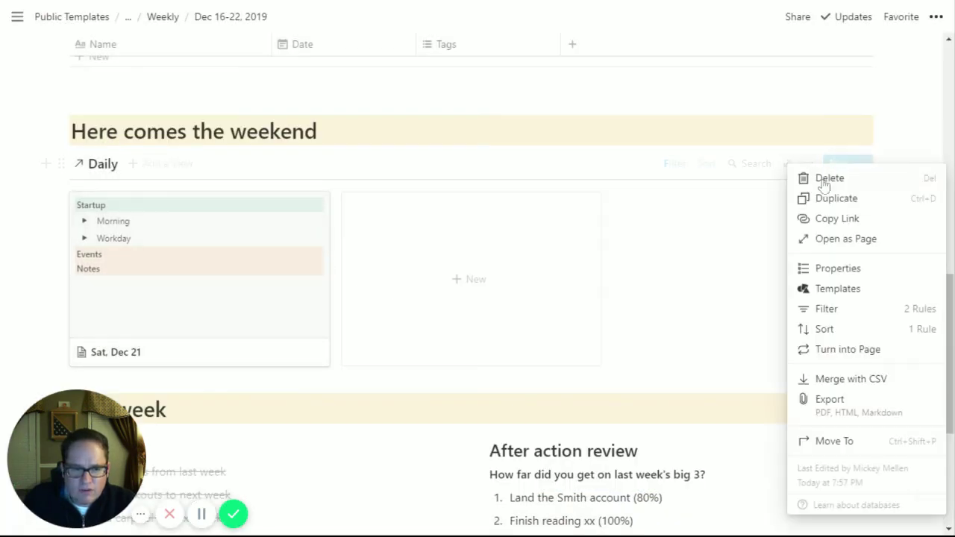
click(843, 270)
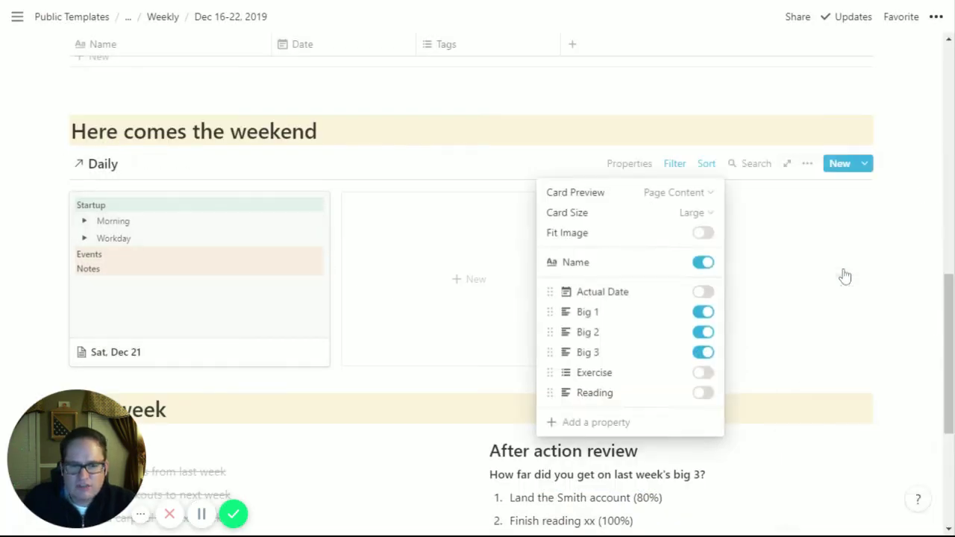
click(678, 194)
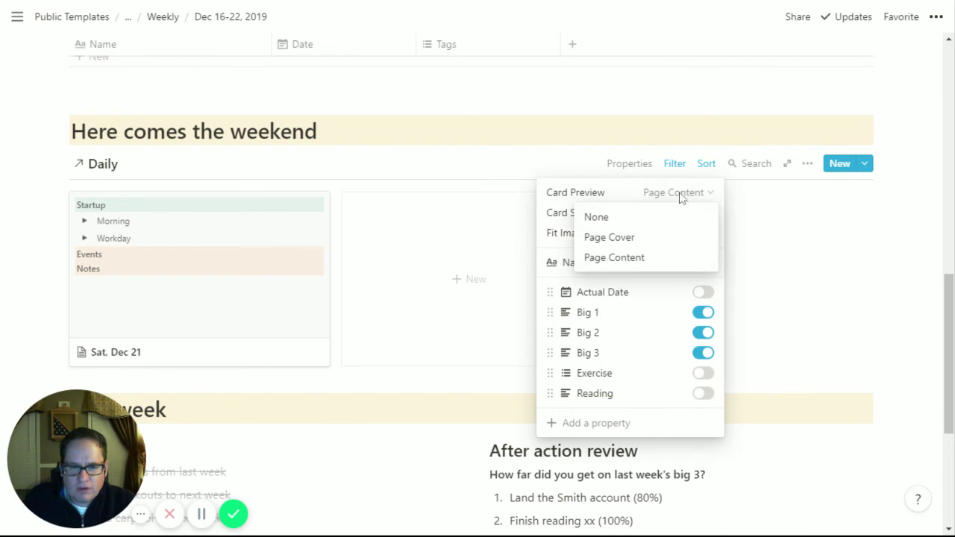
click(618, 239)
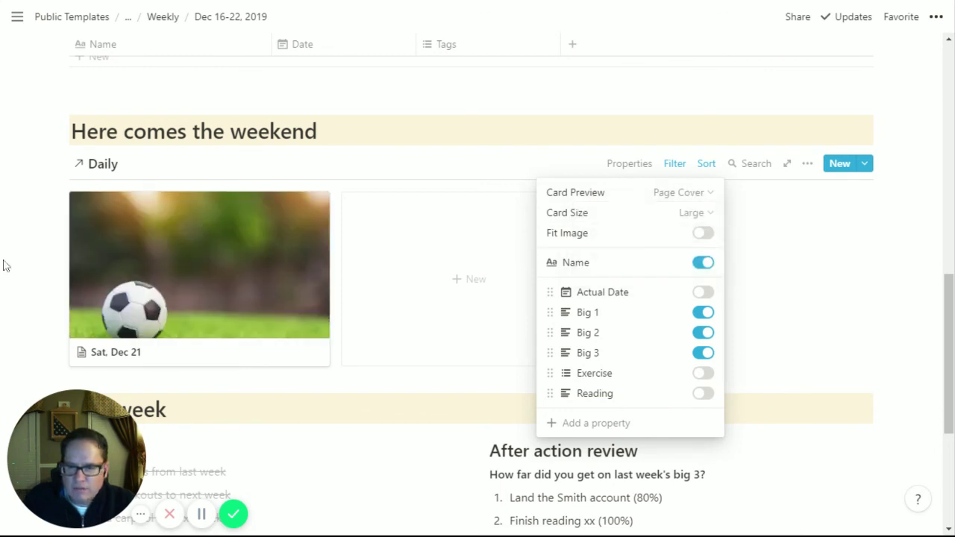
click(34, 252)
scroll(431, 329, down, 3)
scroll(477, 284, down, 1)
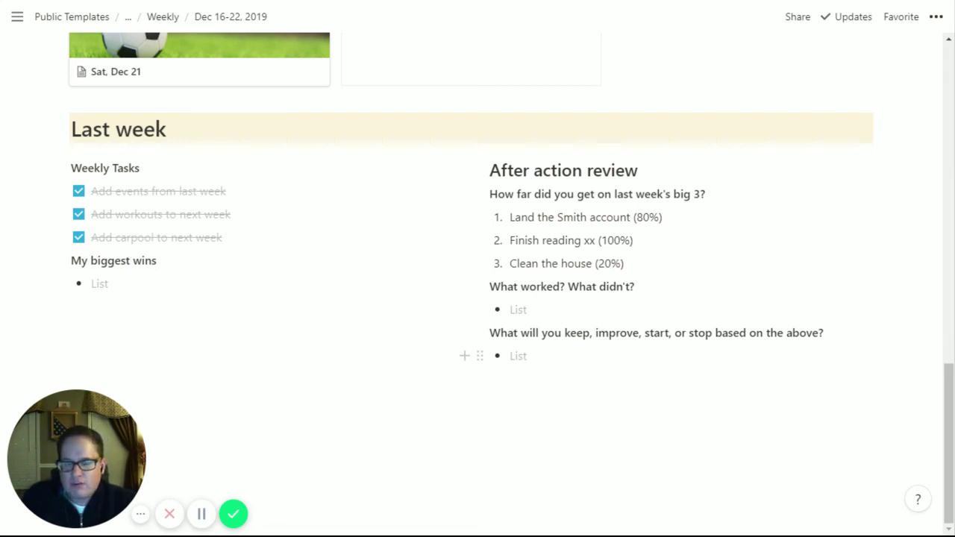
Step: Open the Mon, Dec 16 card from Daily Look and review its events, shutdown and journal
scroll(477, 298, up, 10)
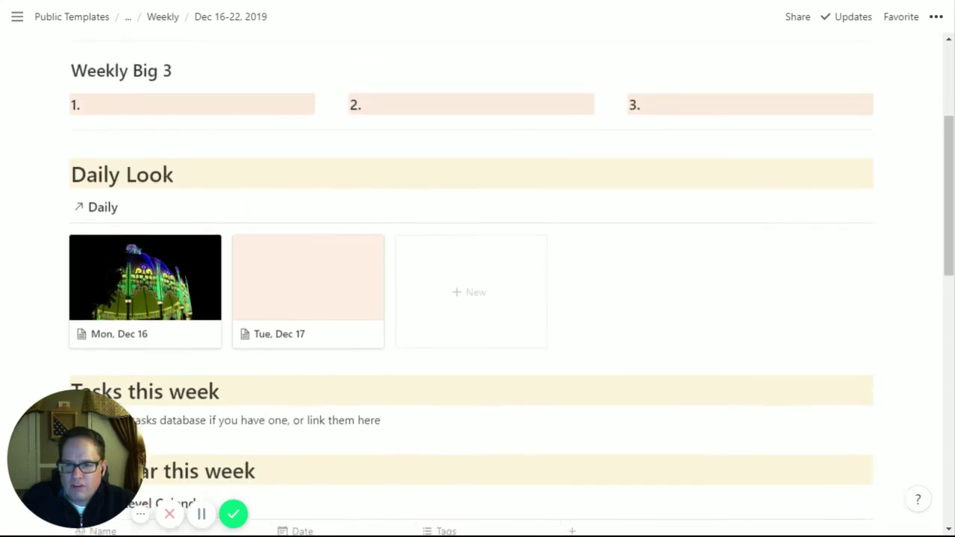
scroll(396, 358, up, 3)
scroll(313, 298, down, 3)
click(152, 282)
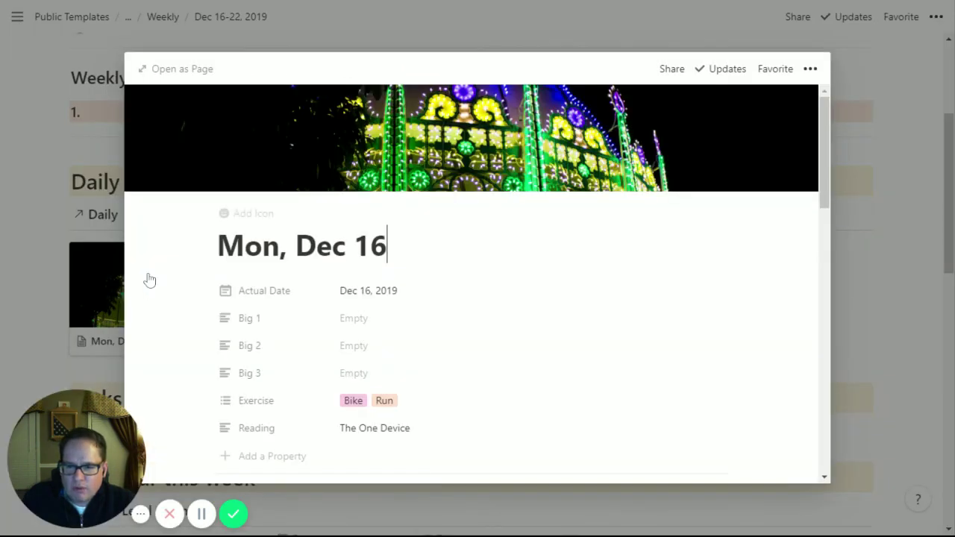
scroll(463, 305, down, 6)
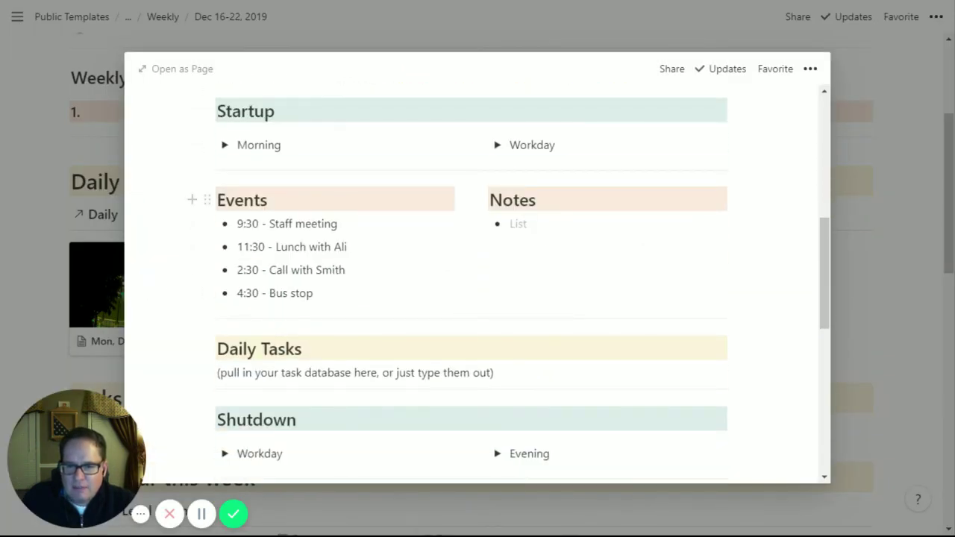
scroll(522, 299, up, 5)
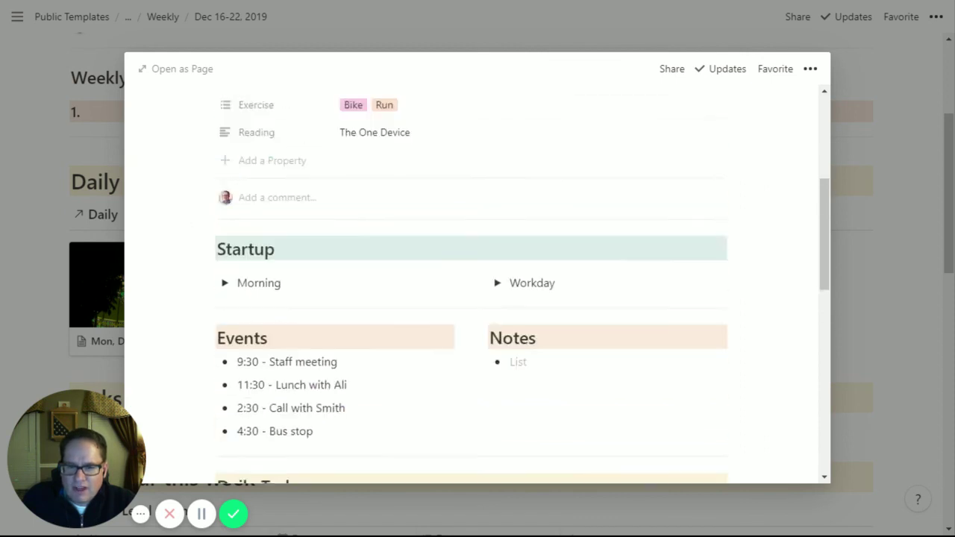
scroll(480, 344, down, 8)
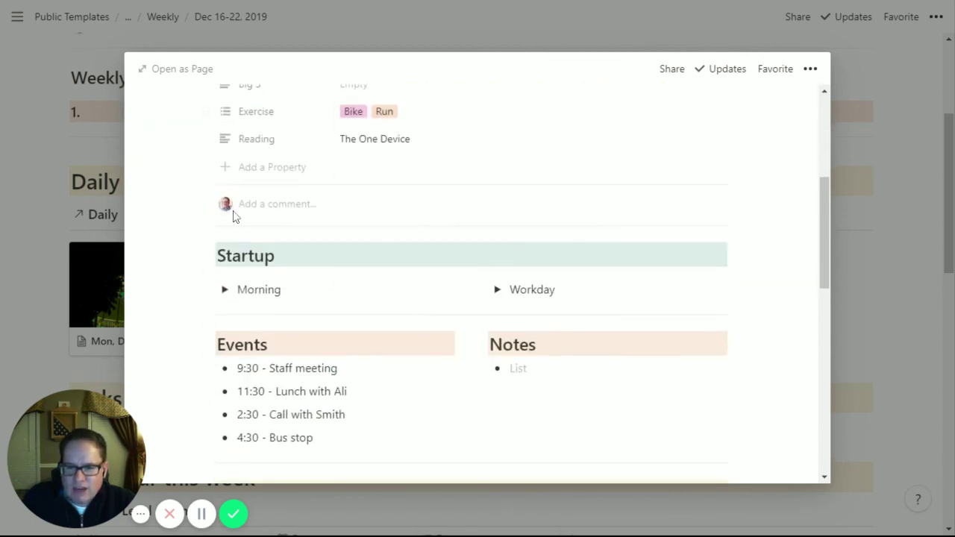
scroll(480, 291, down, 5)
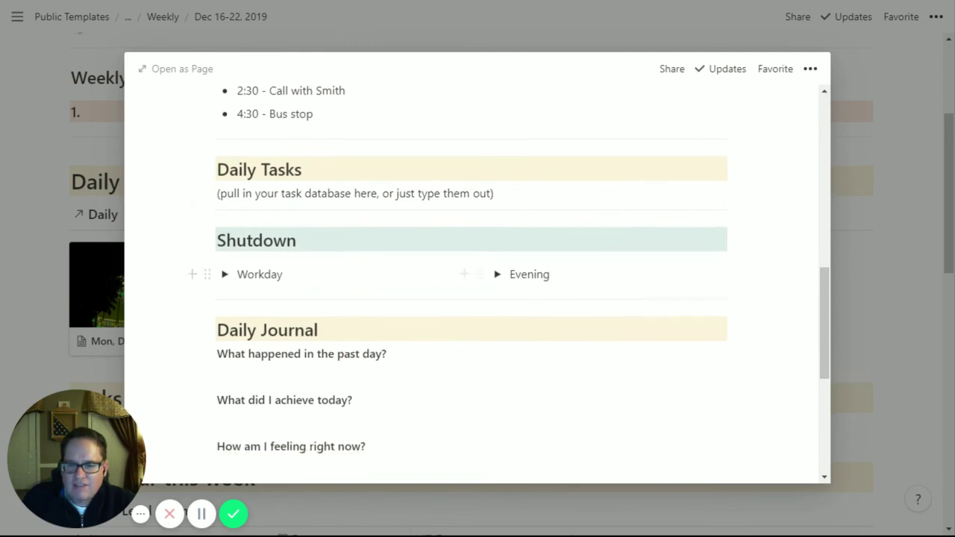
scroll(480, 289, up, 15)
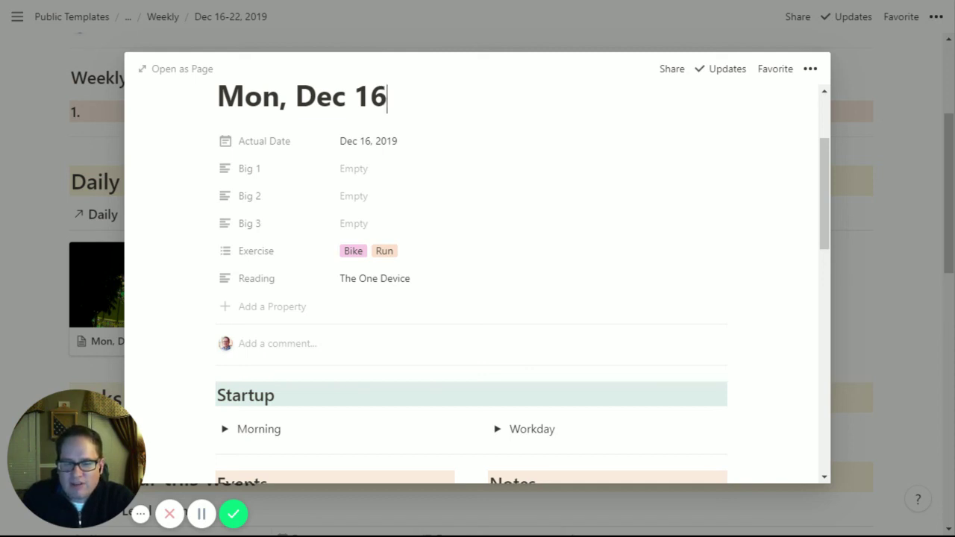
Step: Dismiss the Mon, Dec 16 peek to return to the Dec 16–22 weekly page
click(516, 30)
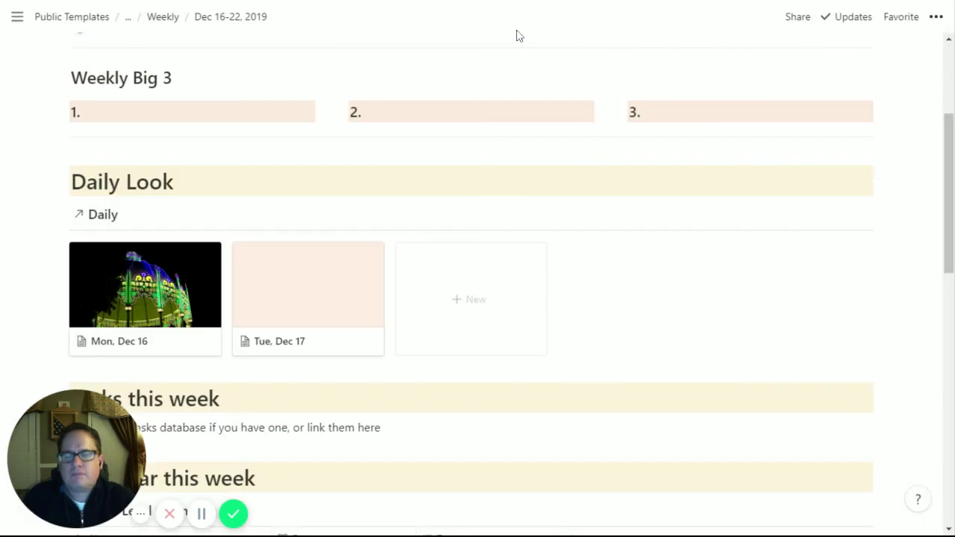